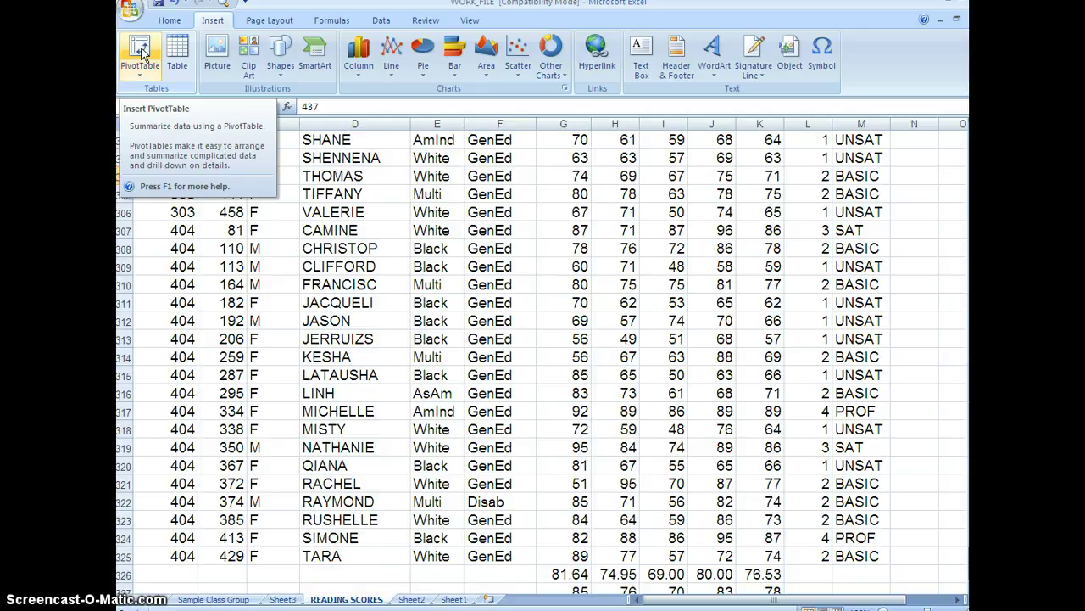
# - Create a PivotTable on a new worksheet from the READING SCORES range A1:M325, excluding the two summary rows below the student records
pyautogui.click(140, 51)
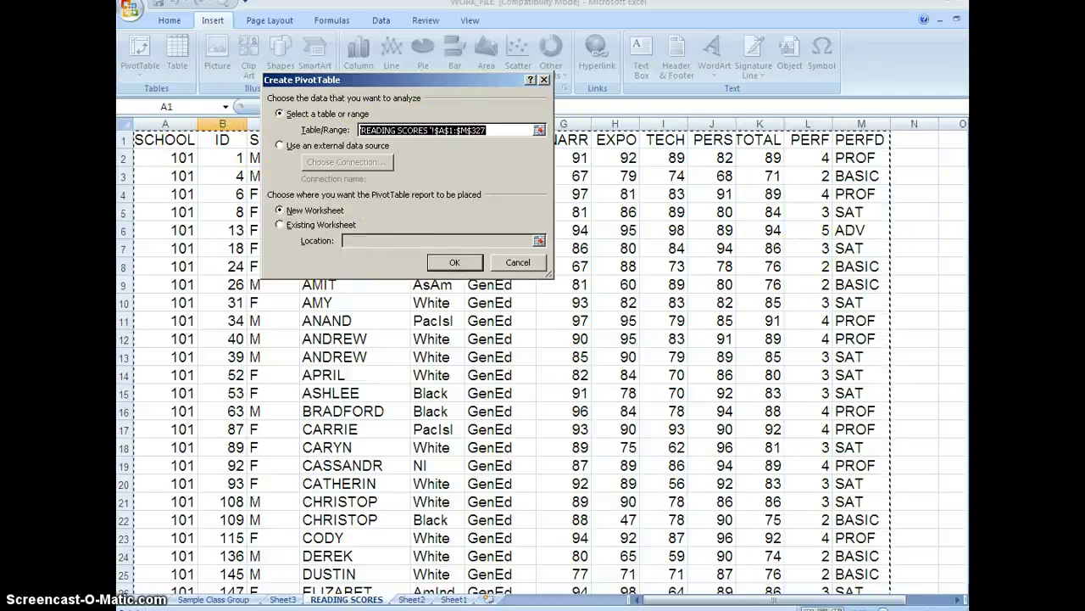
pyautogui.moveTo(963, 140); pyautogui.dragTo(964, 154)
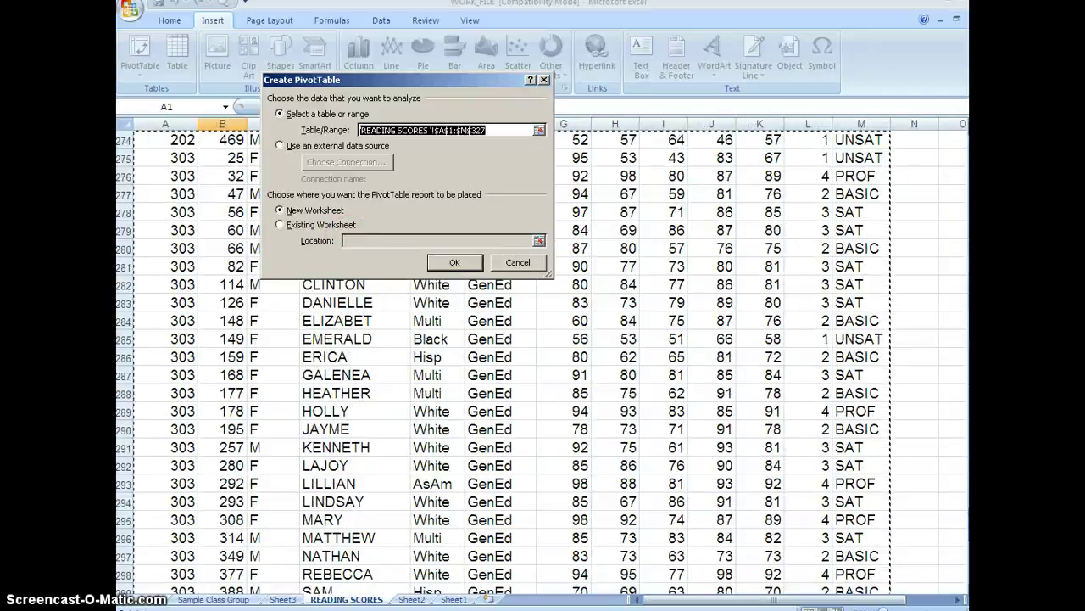
pyautogui.moveTo(965, 526); pyautogui.dragTo(965, 533)
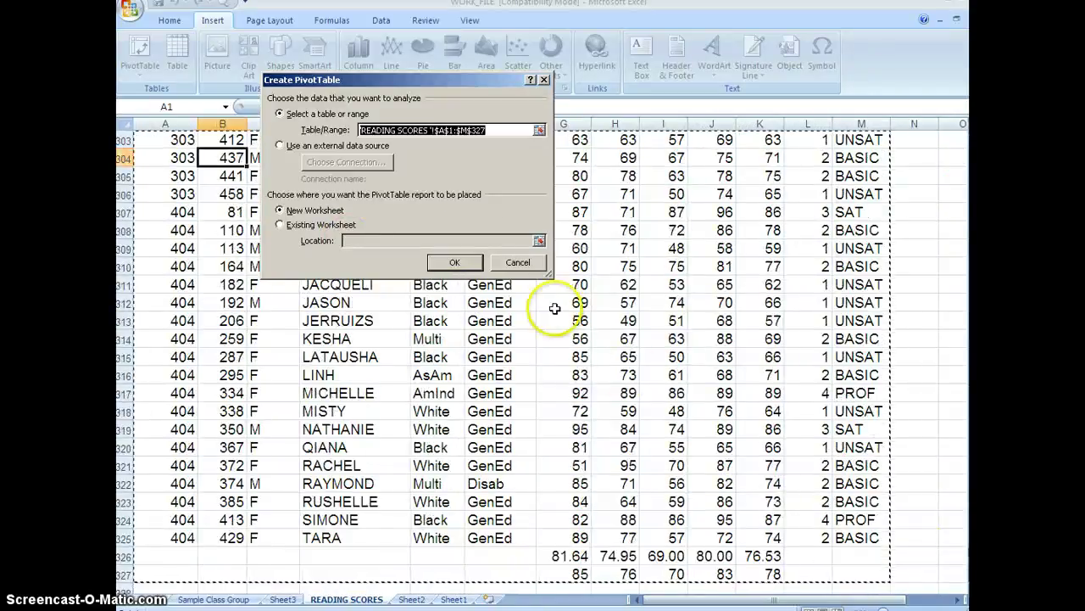
pyautogui.click(482, 128)
pyautogui.moveTo(482, 128); pyautogui.dragTo(490, 129)
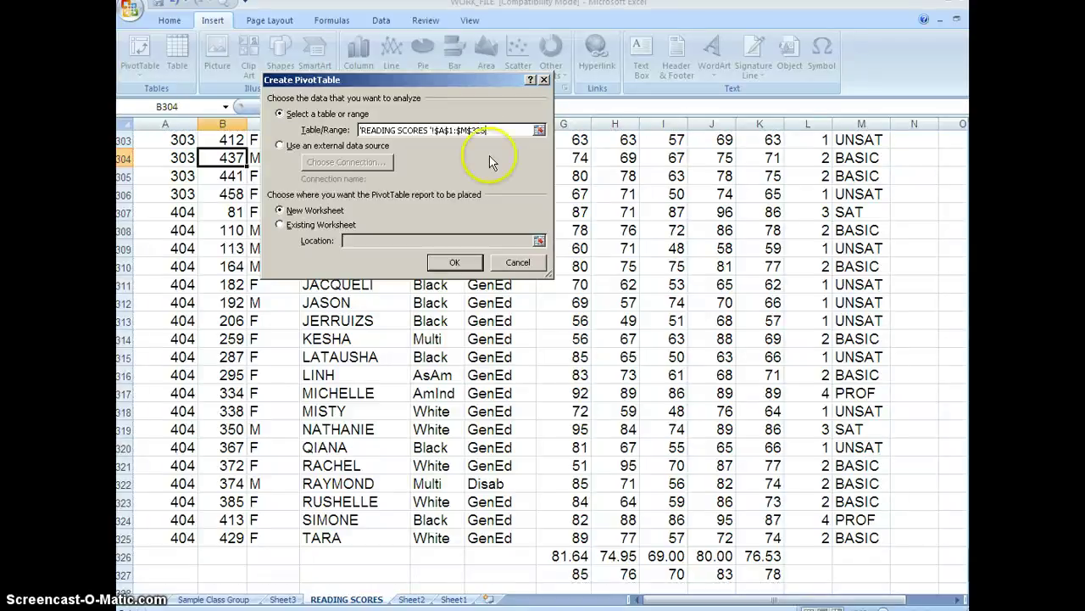
pyautogui.click(453, 264)
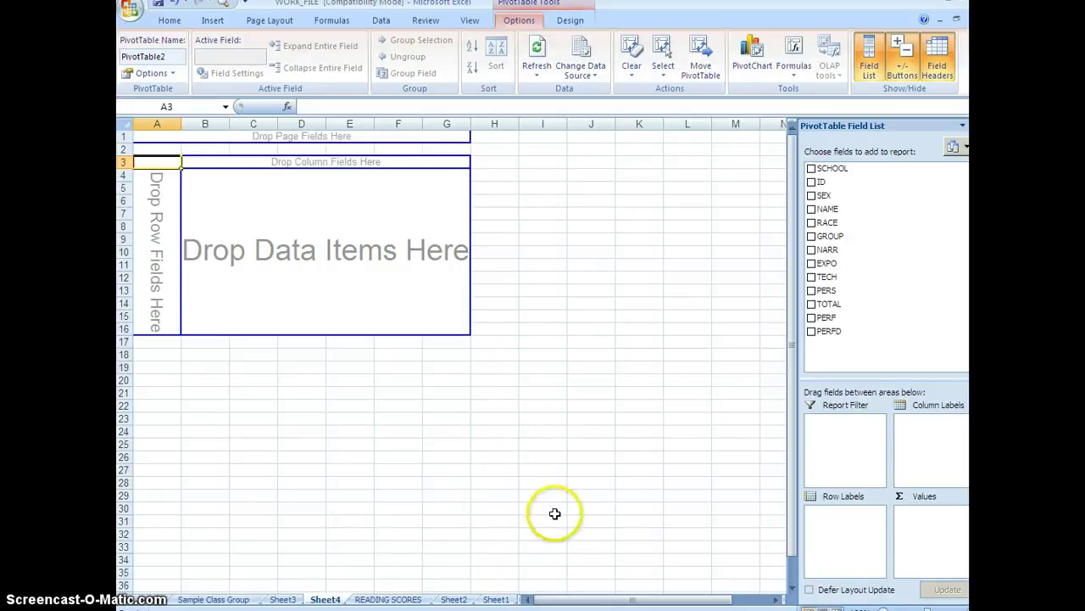
# - Add the NARR field to the PivotTable's values and summarize it by Average
pyautogui.click(303, 286)
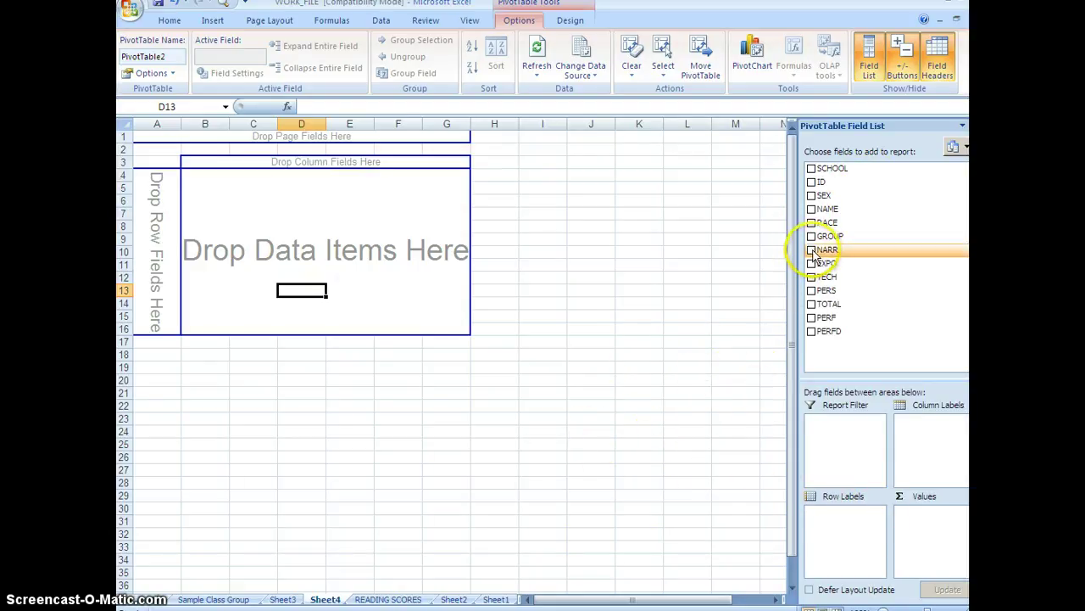
pyautogui.moveTo(811, 252); pyautogui.dragTo(937, 539)
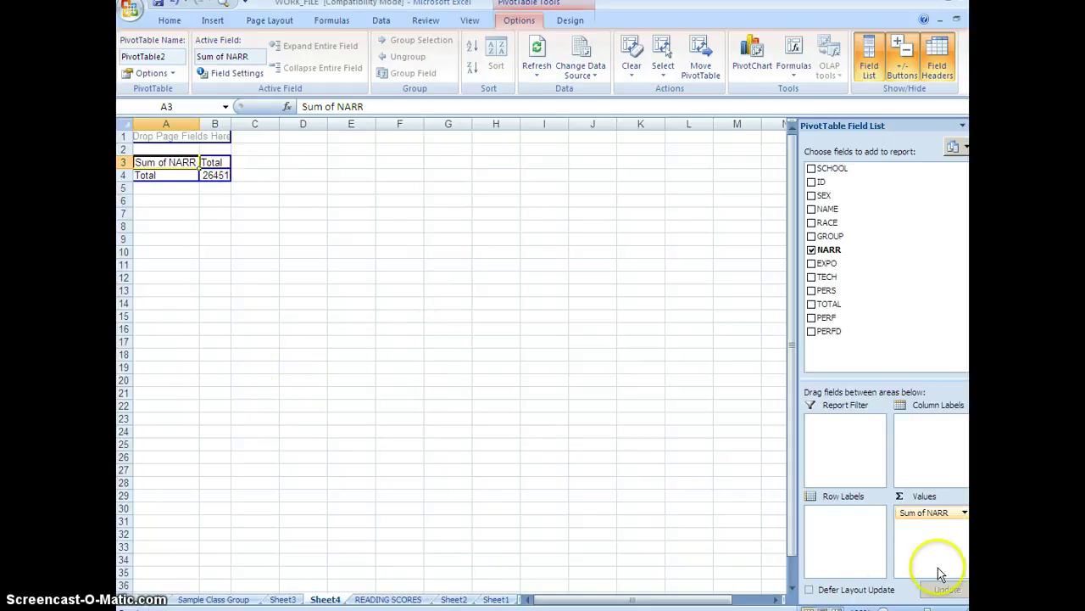
pyautogui.click(912, 513)
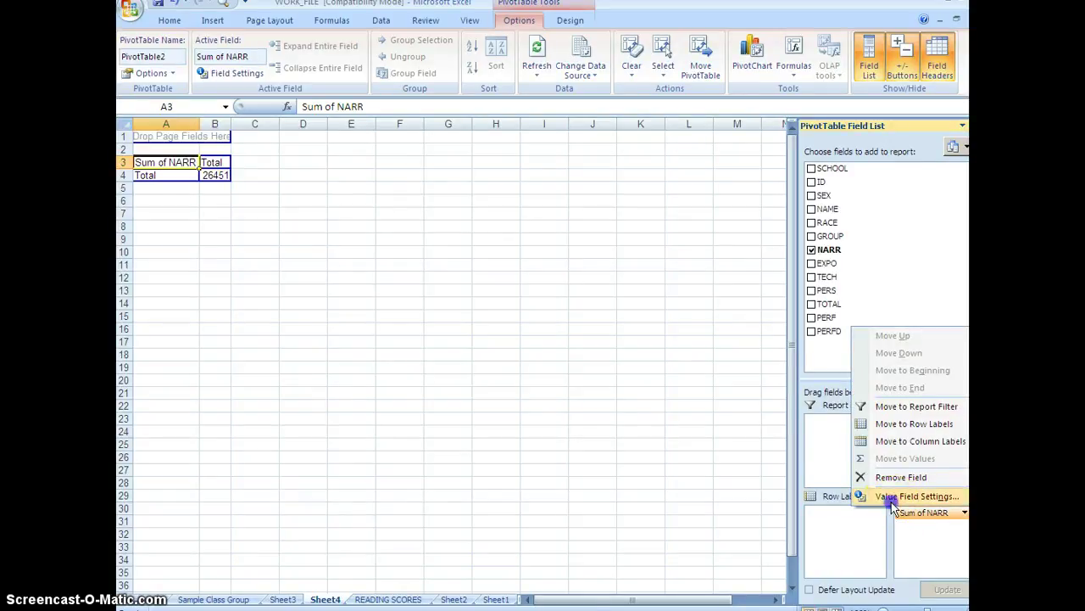
pyautogui.click(892, 498)
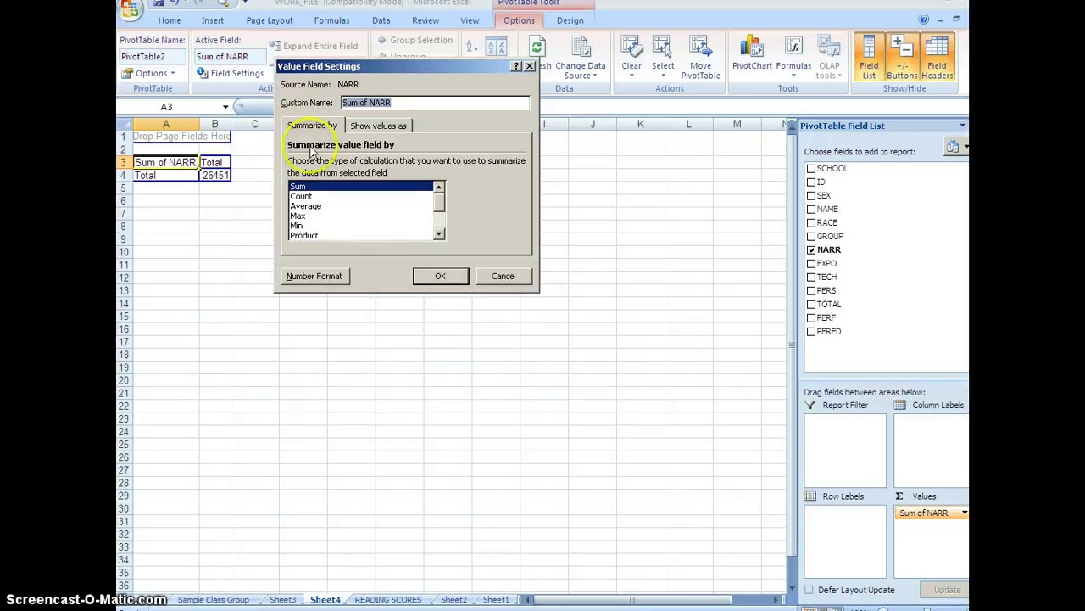
pyautogui.click(304, 207)
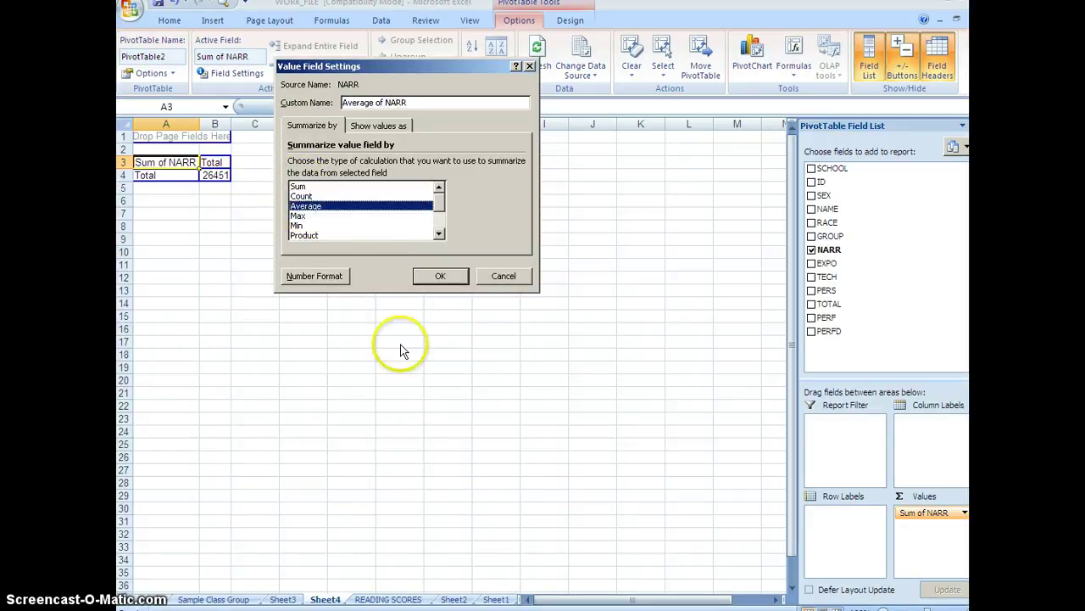
pyautogui.click(440, 278)
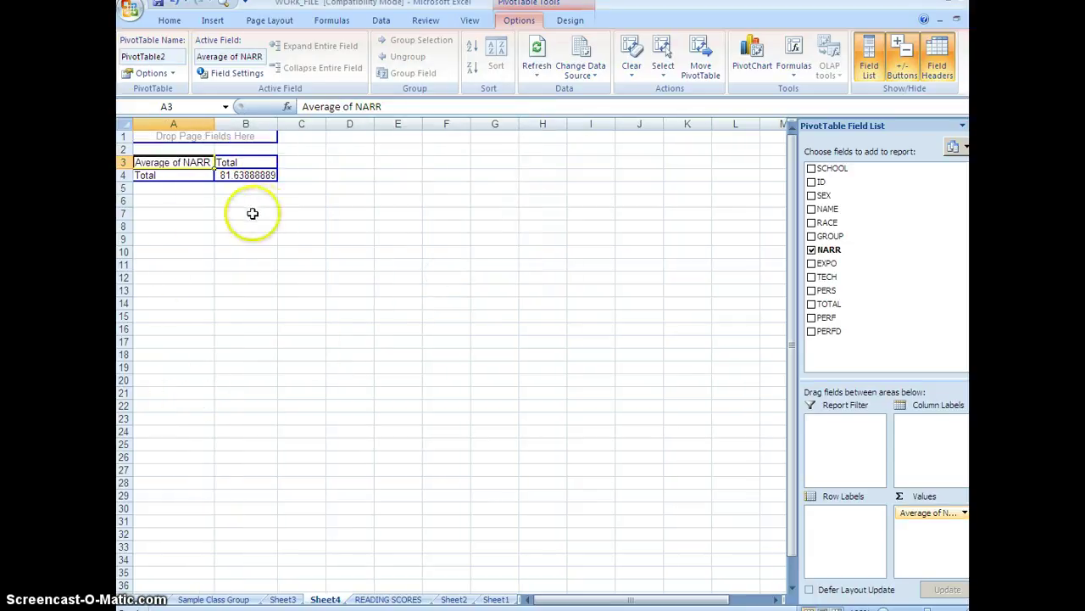
# - Set the font size of columns A to D to 14 and widen column A to fit its label
pyautogui.click(158, 123)
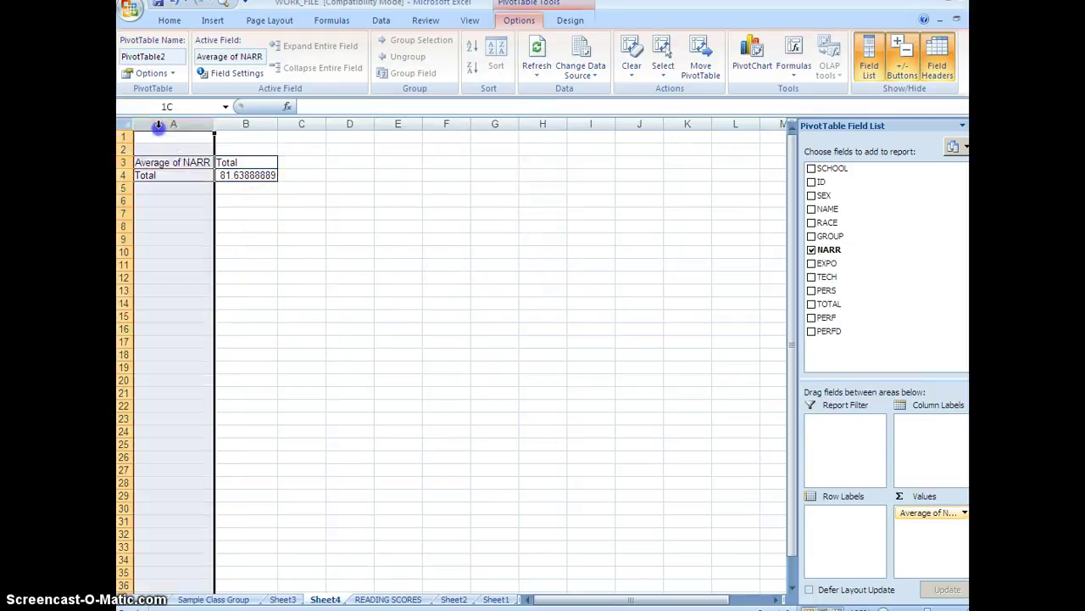
pyautogui.moveTo(220, 125); pyautogui.dragTo(354, 124)
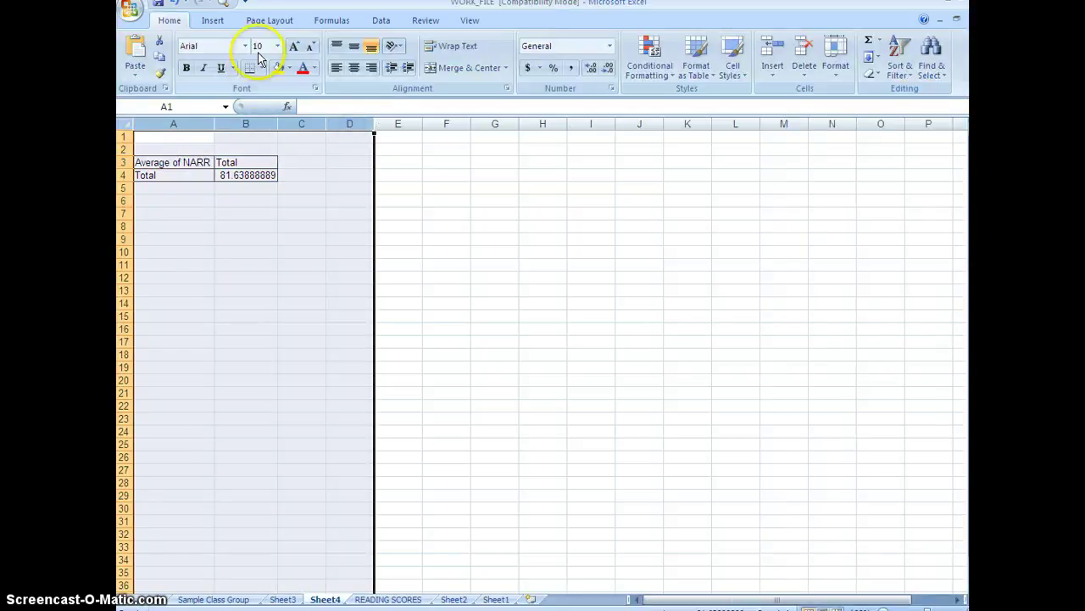
pyautogui.click(278, 47)
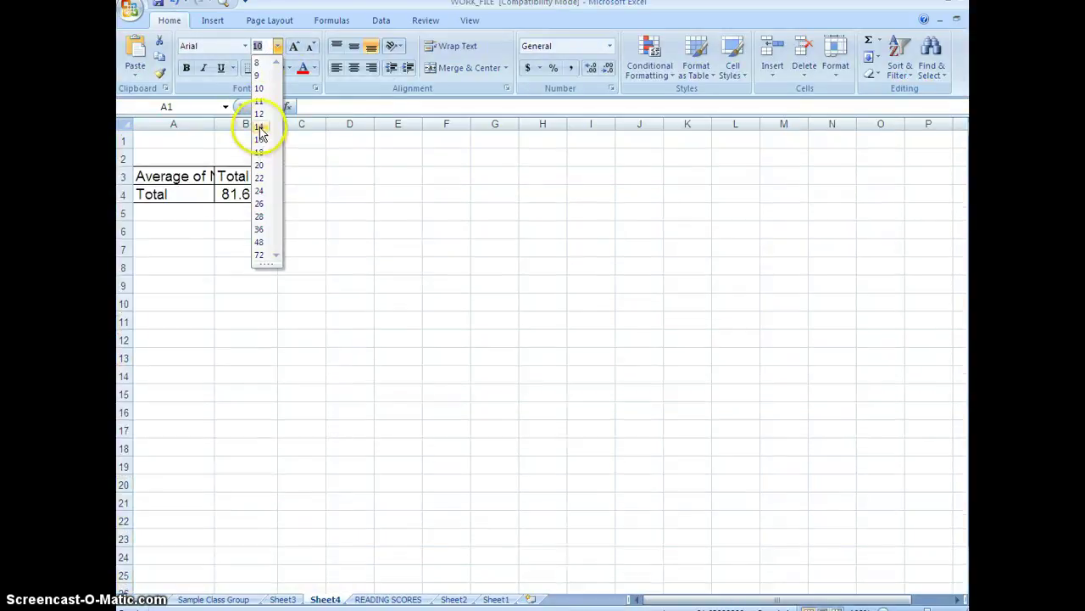
pyautogui.click(259, 123)
pyautogui.click(295, 246)
pyautogui.moveTo(213, 124); pyautogui.dragTo(256, 128)
pyautogui.click(228, 197)
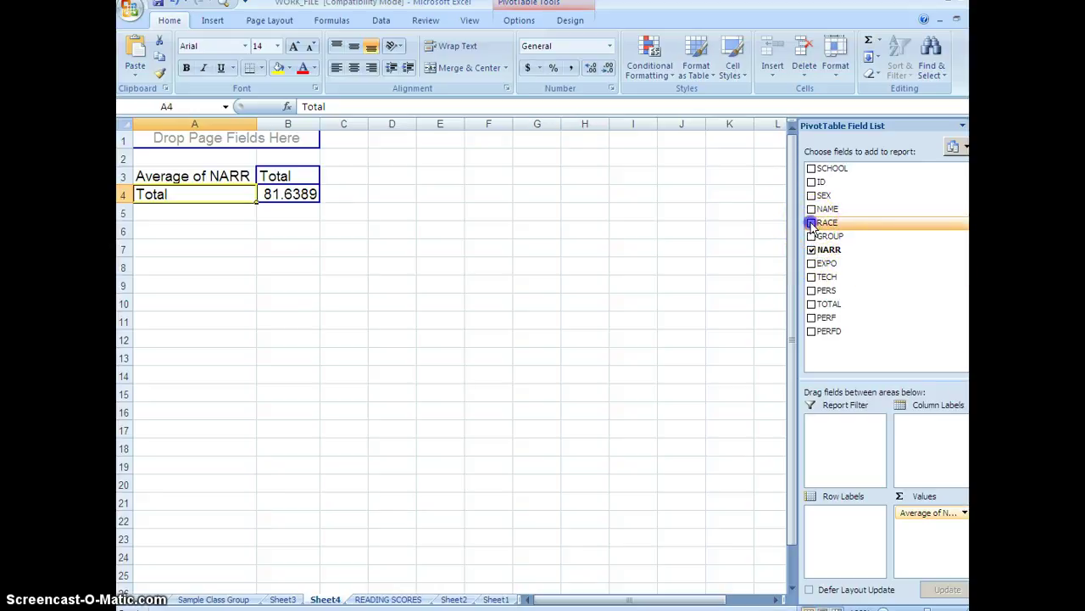
# - Add RACE as the PivotTable's row labels and SEX as its column labels
pyautogui.moveTo(811, 225); pyautogui.dragTo(835, 514)
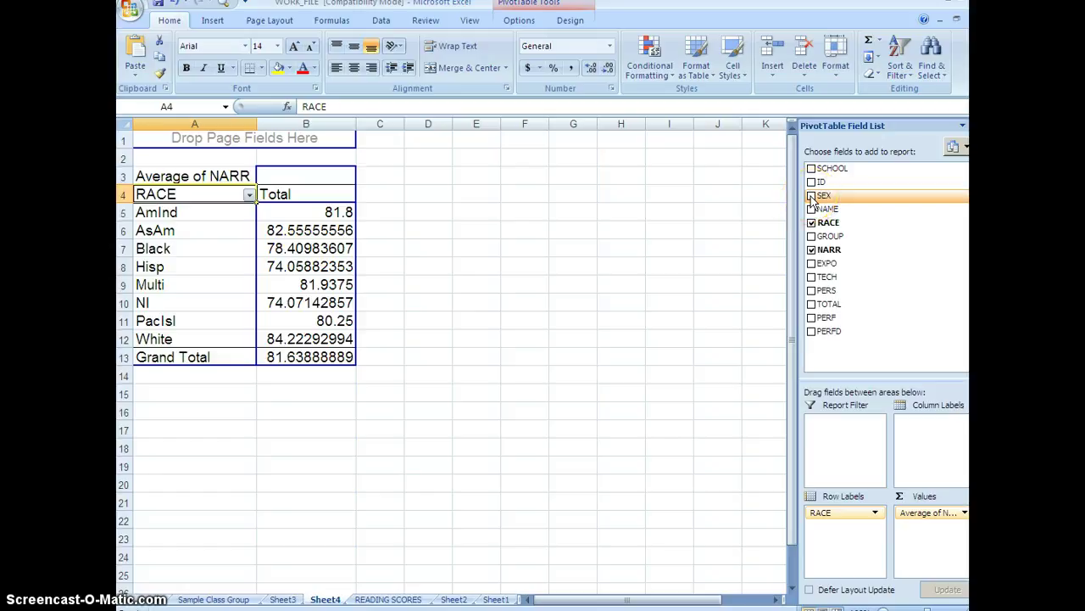
pyautogui.moveTo(811, 198); pyautogui.dragTo(946, 448)
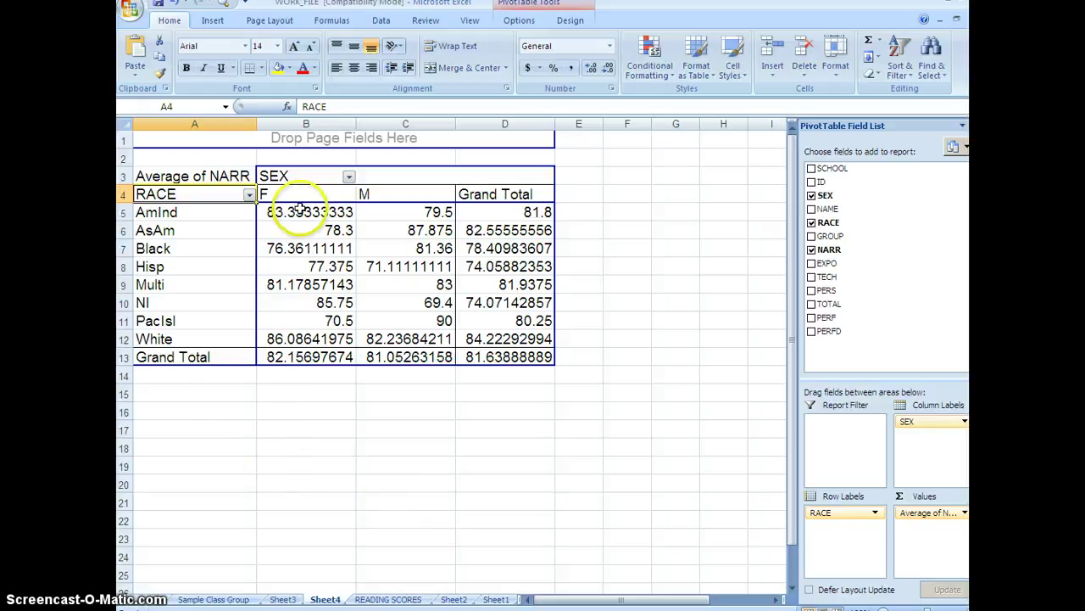
# - Examine the average NARR scores by race and sex, including the grand totals for females, males and all students
pyautogui.moveTo(299, 207)
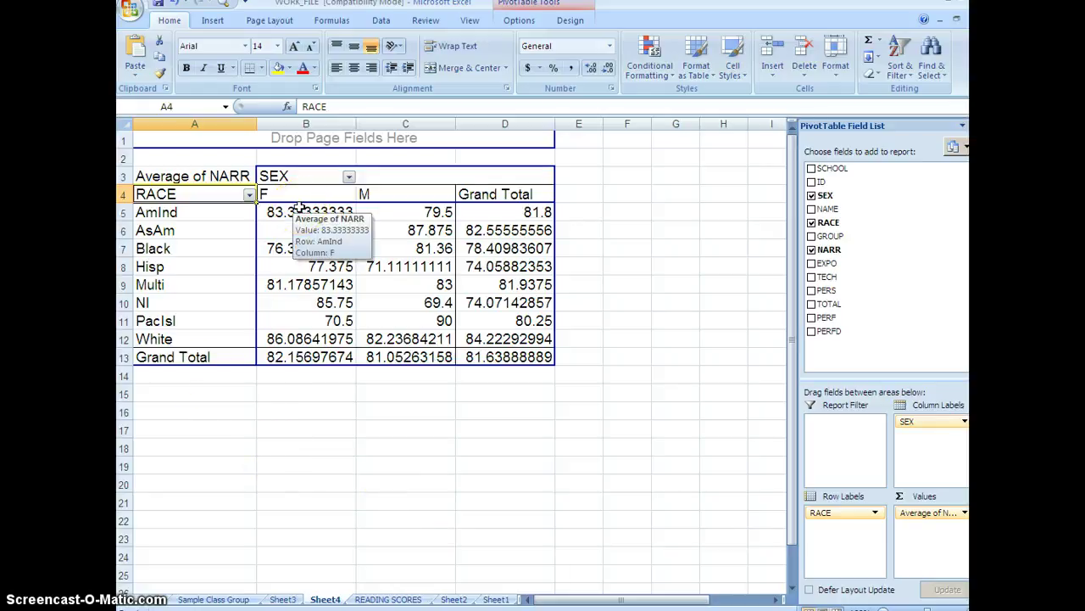
pyautogui.rightClick(247, 215)
pyautogui.click(258, 580)
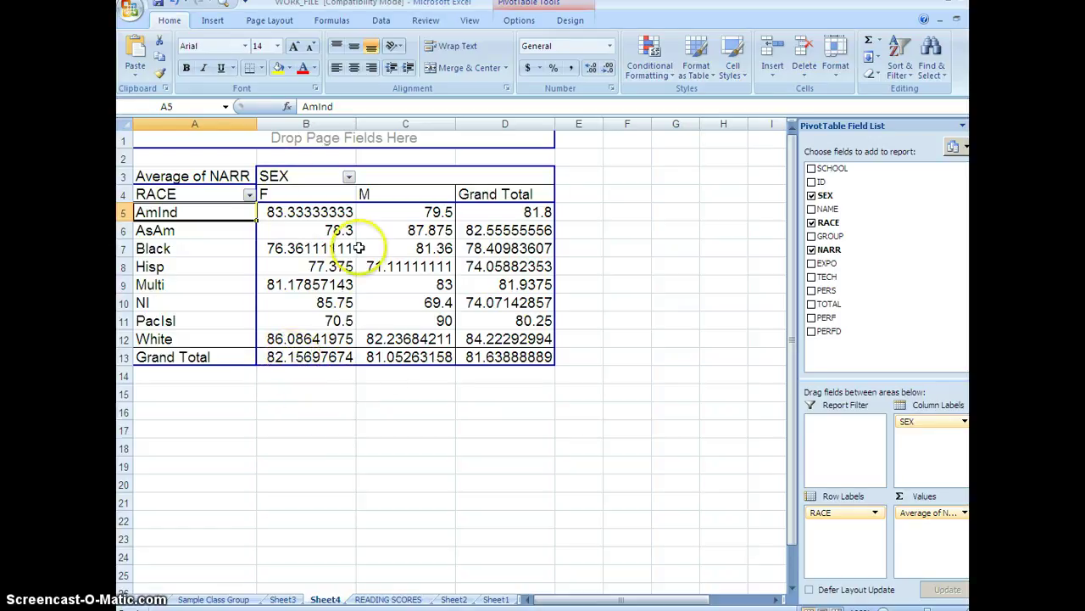
pyautogui.click(394, 357)
pyautogui.click(323, 357)
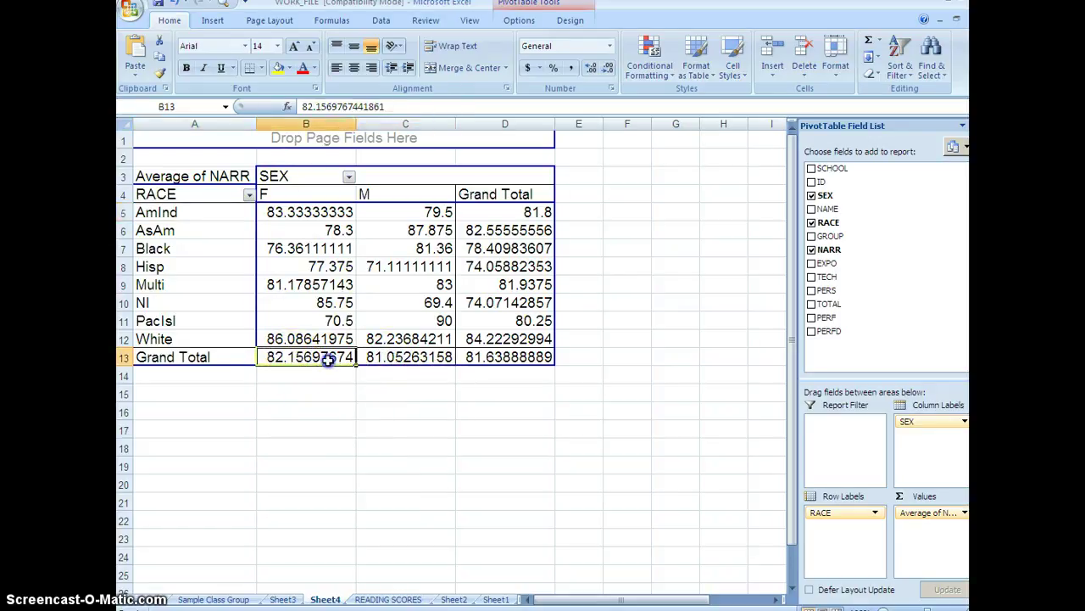
pyautogui.click(499, 360)
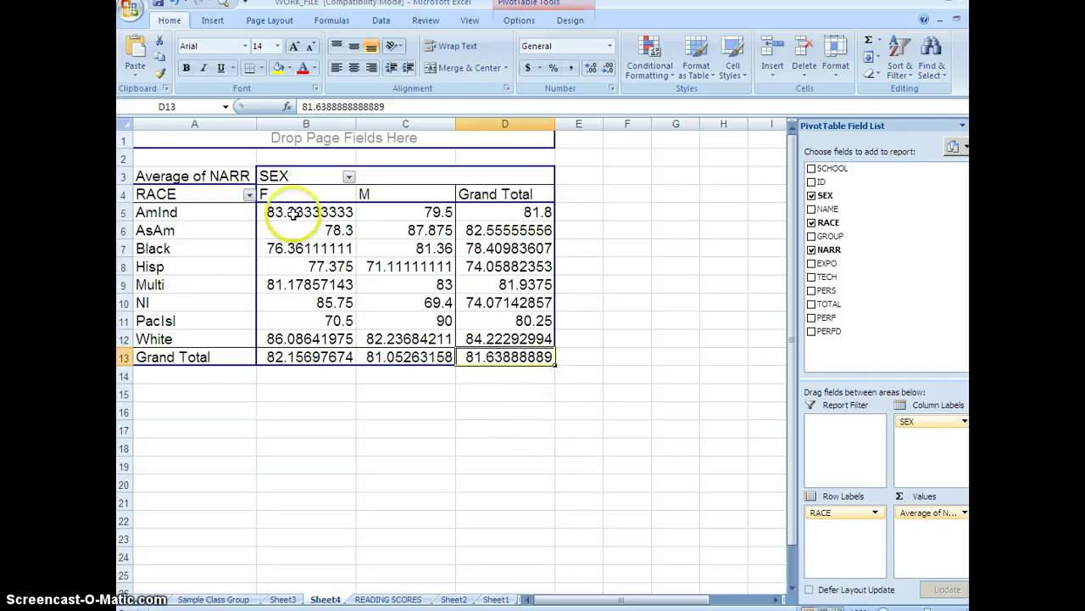
pyautogui.moveTo(292, 215)
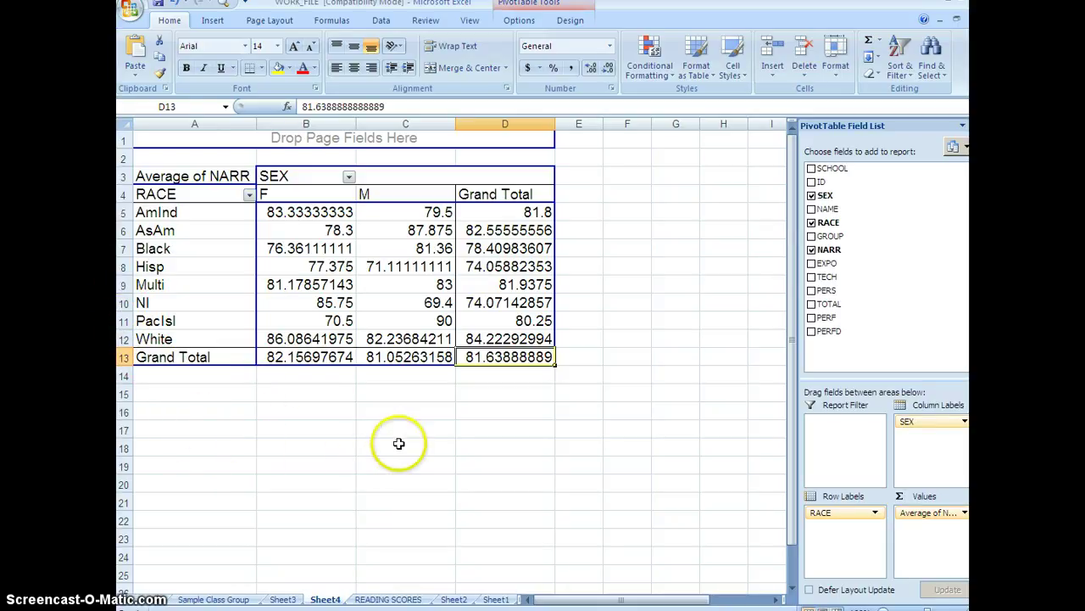
pyautogui.click(683, 344)
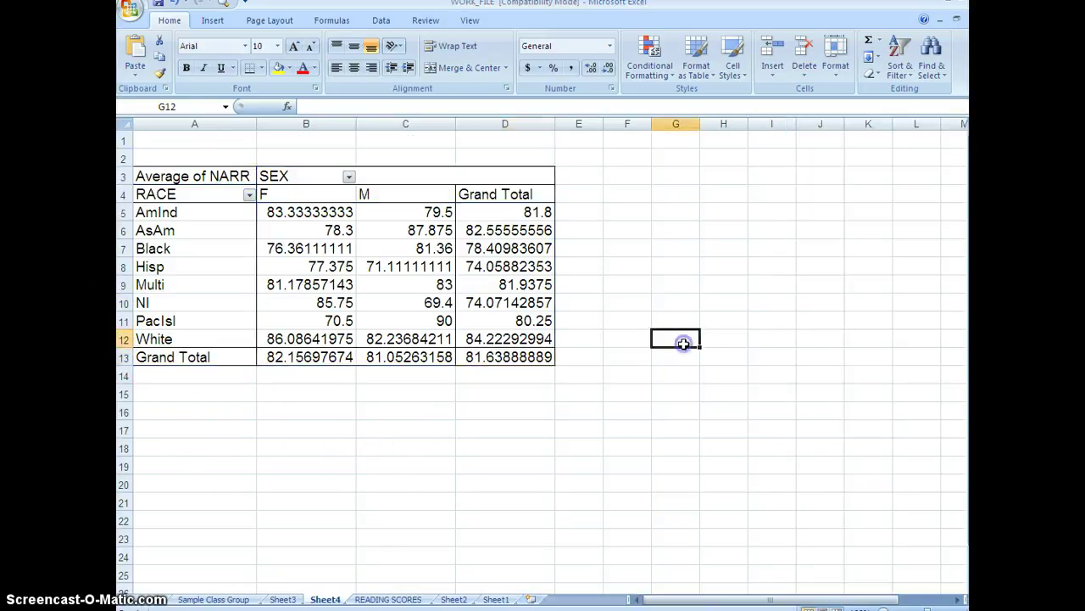
# - Review the RACE column in the READING SCORES source data, and return to the PivotTable on Sheet4
pyautogui.click(388, 598)
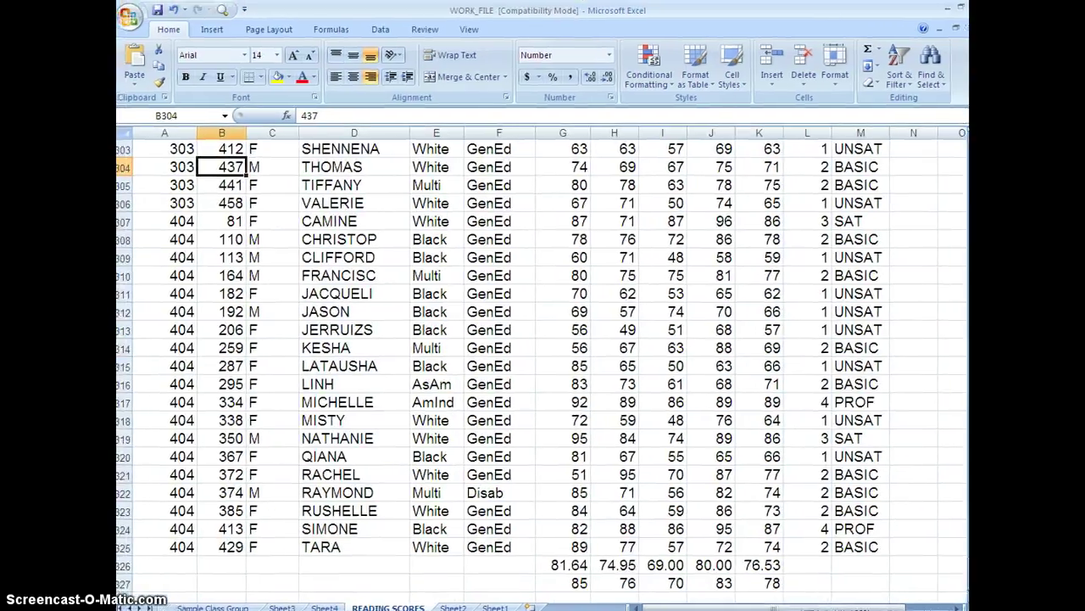
pyautogui.moveTo(975, 576); pyautogui.dragTo(953, 133)
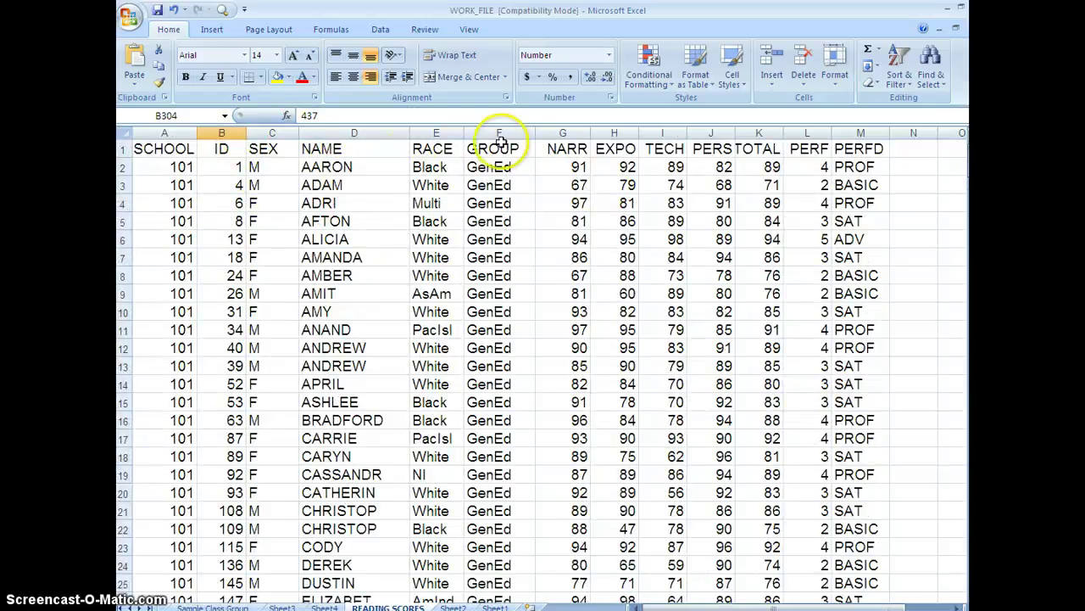
pyautogui.click(432, 133)
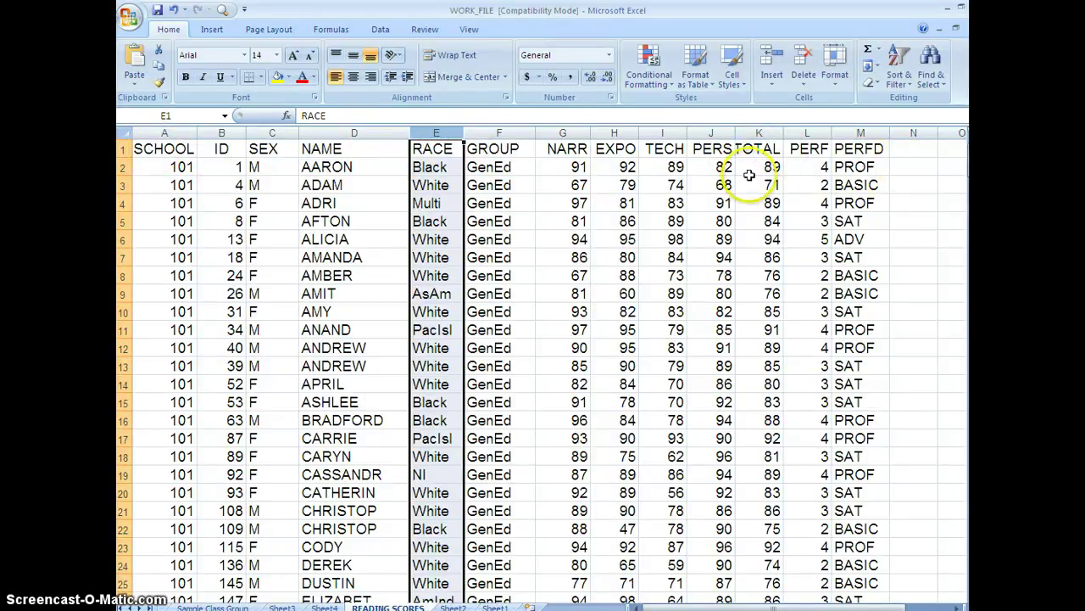
pyautogui.click(325, 607)
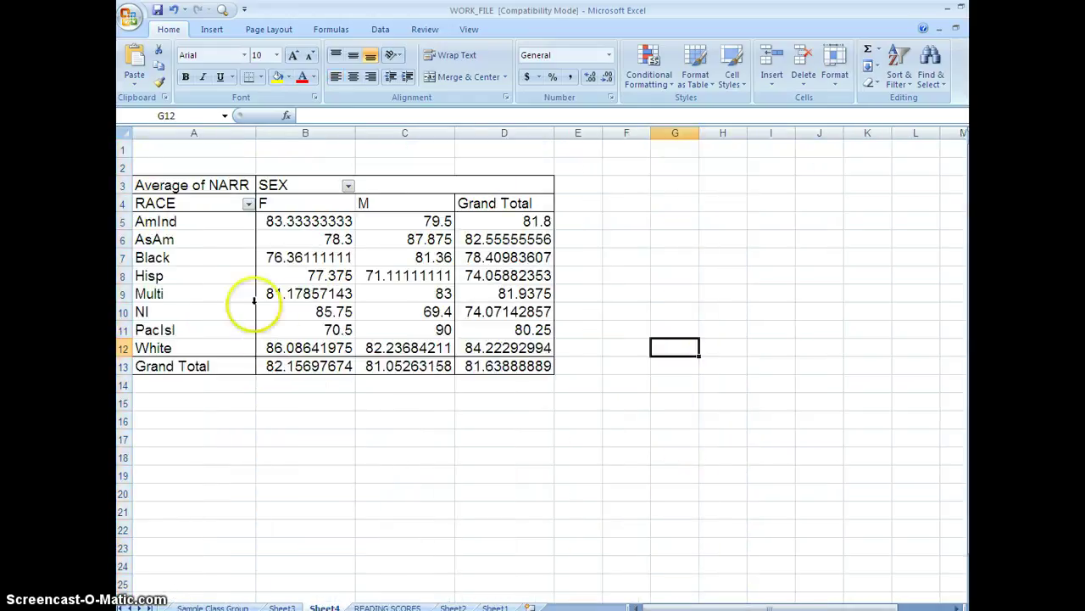
pyautogui.click(233, 278)
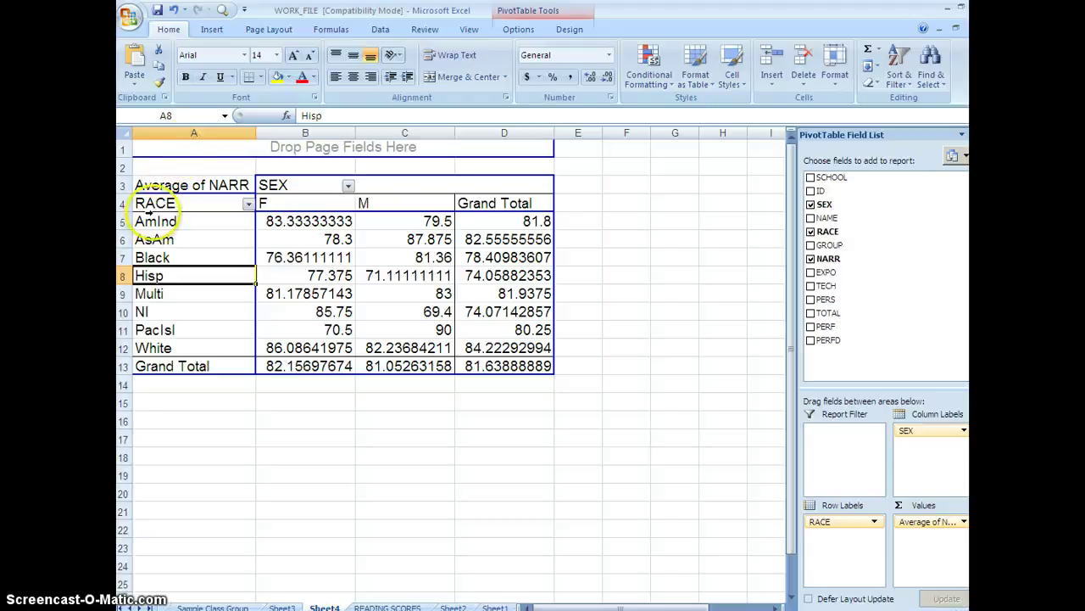
pyautogui.moveTo(158, 220); pyautogui.dragTo(500, 366)
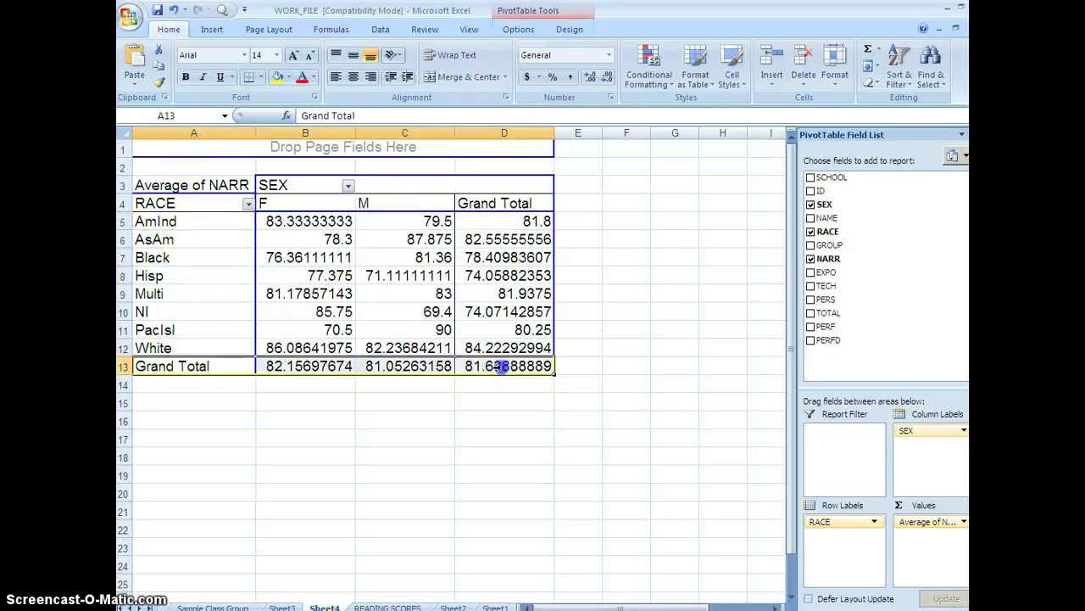
pyautogui.rightClick(399, 314)
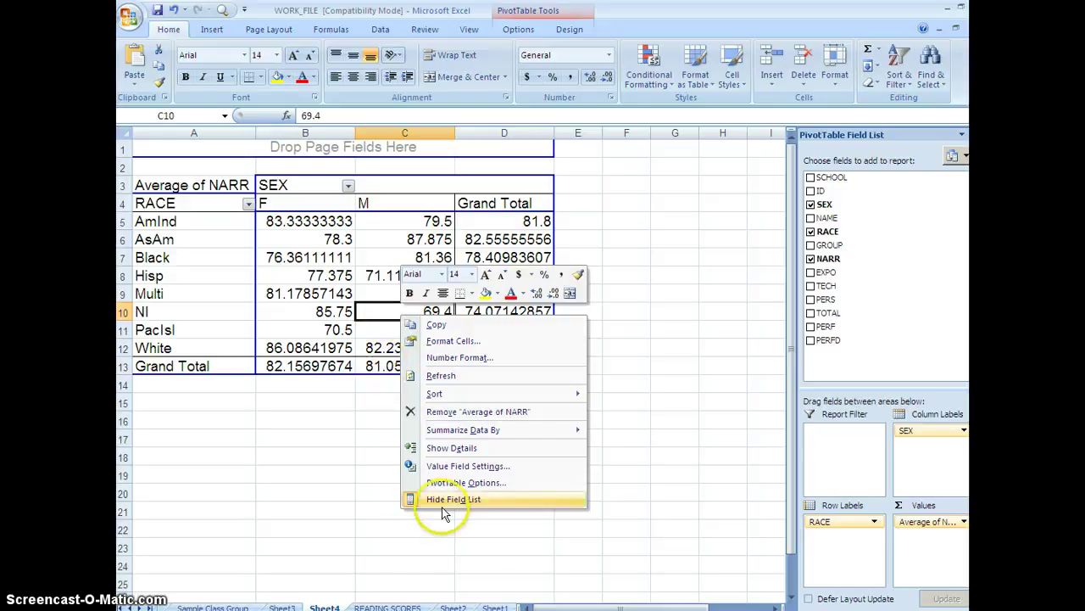
pyautogui.click(441, 465)
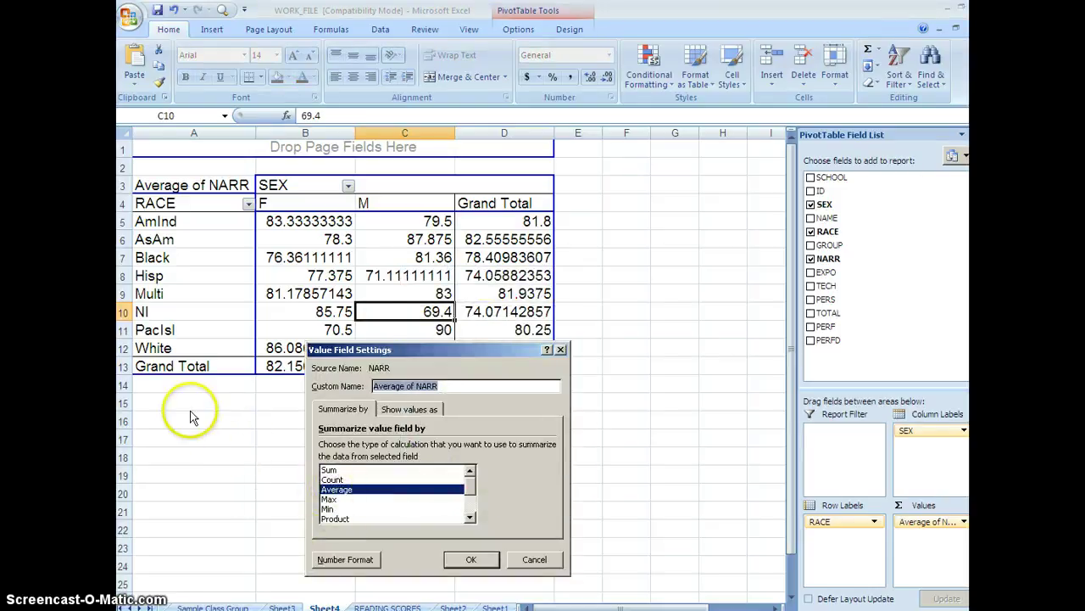
pyautogui.click(523, 555)
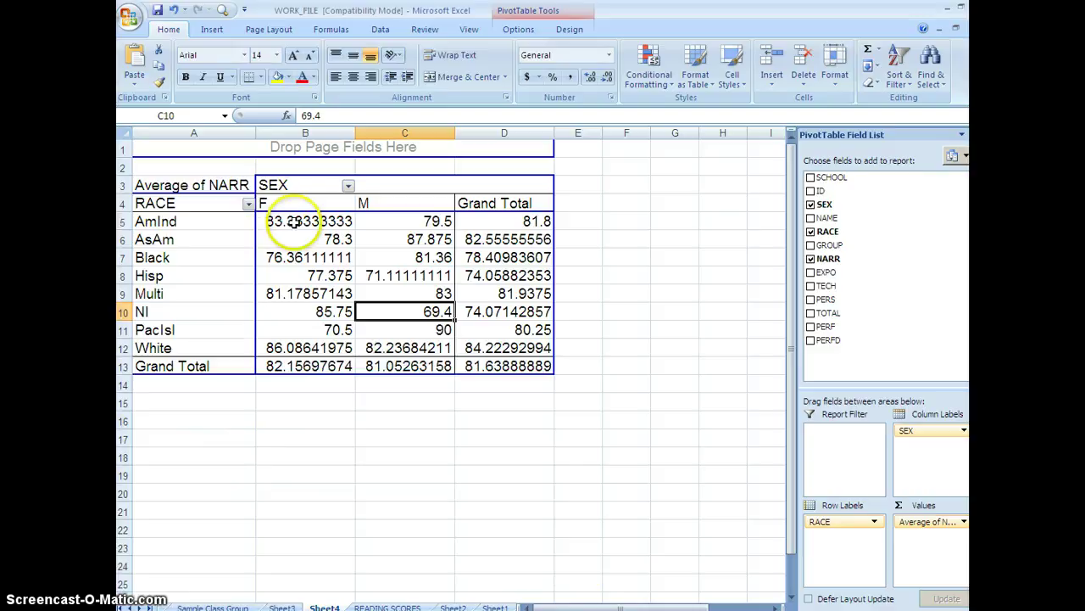
pyautogui.moveTo(294, 221); pyautogui.dragTo(519, 370)
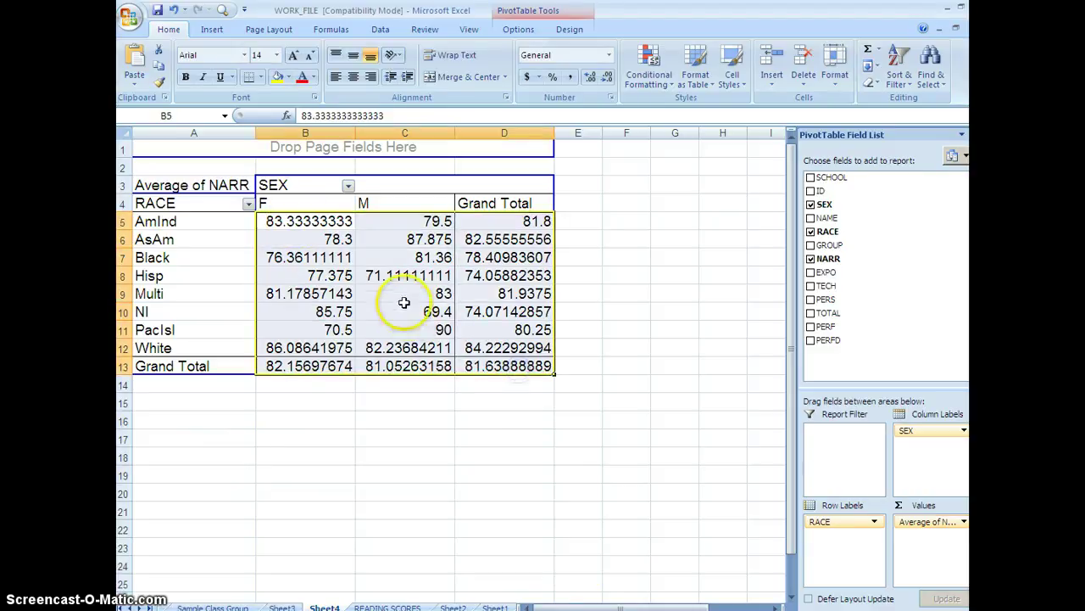
pyautogui.rightClick(402, 297)
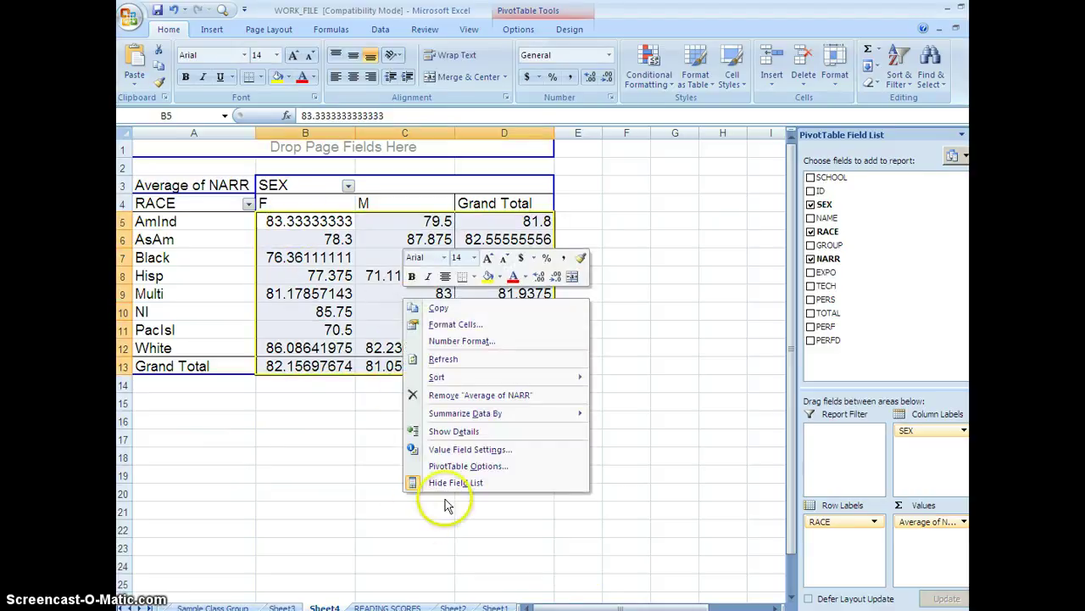
pyautogui.click(450, 449)
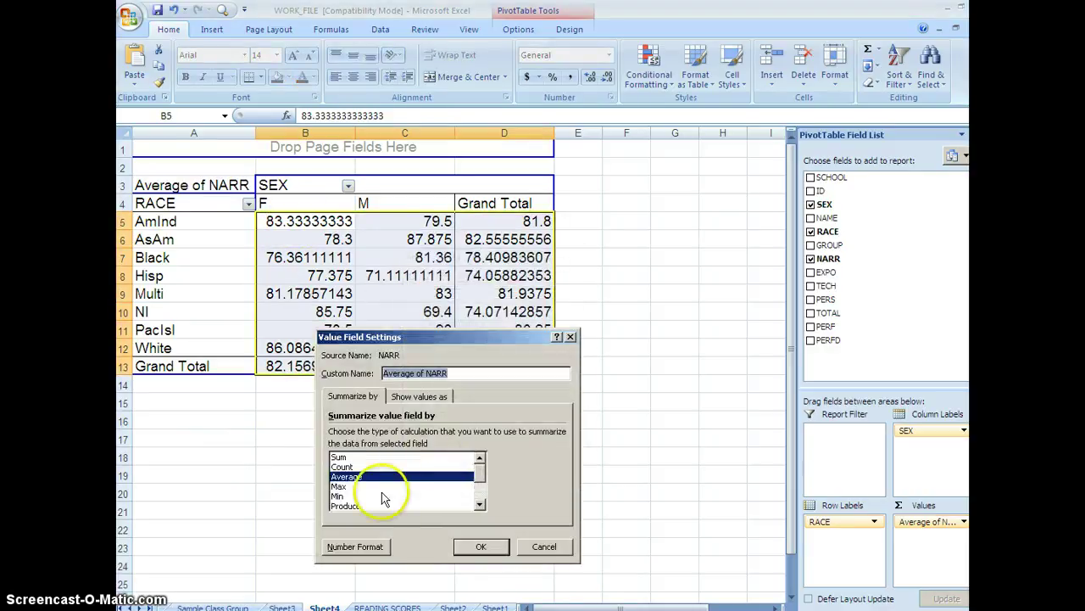
pyautogui.click(542, 546)
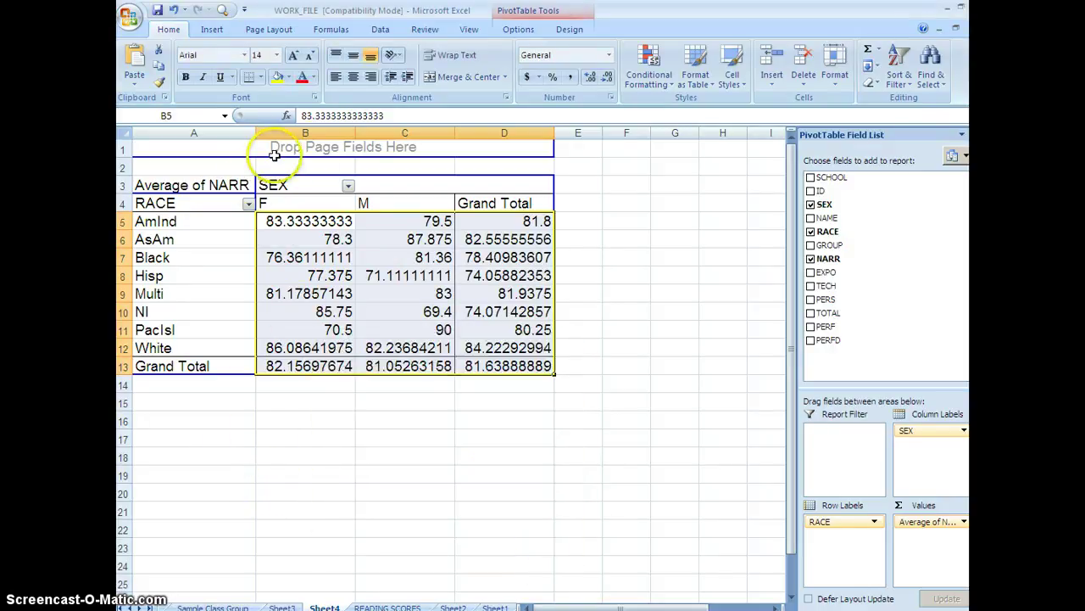
# - Format columns B to D as Number with 2 decimal places
pyautogui.moveTo(296, 133); pyautogui.dragTo(504, 136)
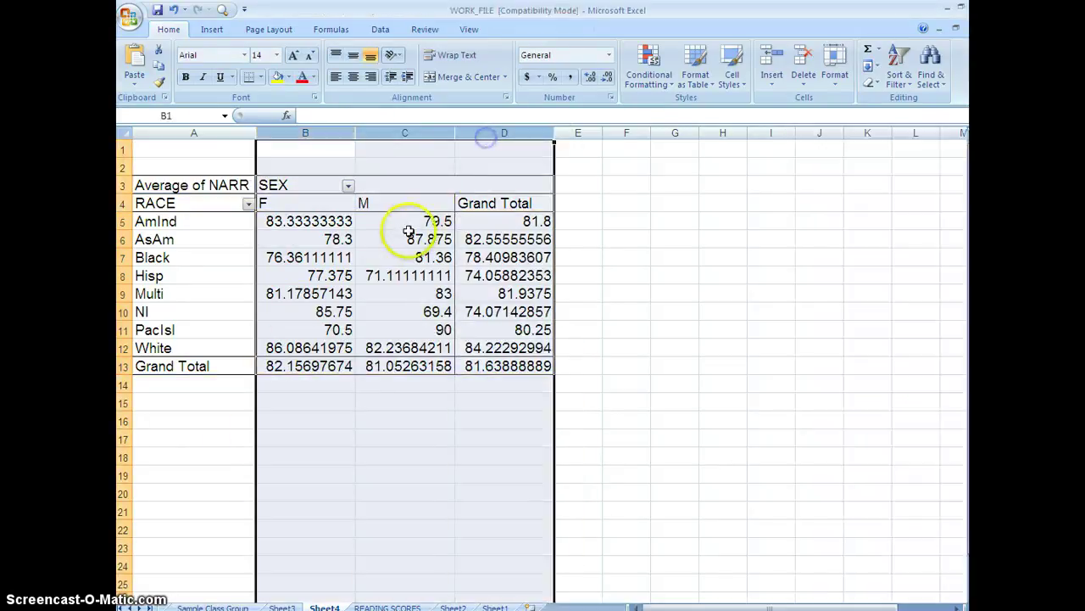
pyautogui.rightClick(410, 234)
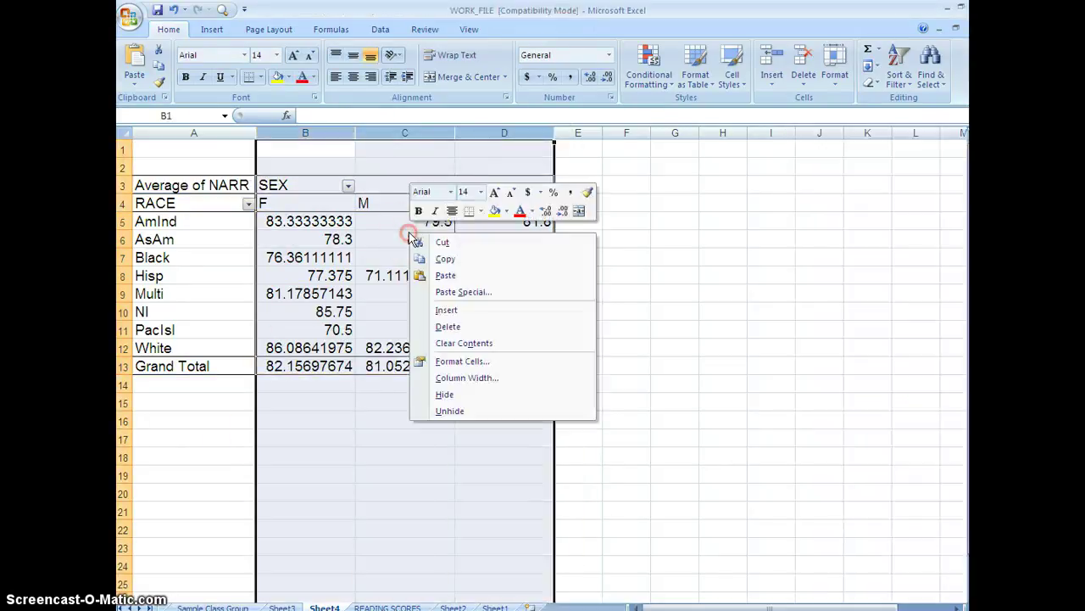
pyautogui.click(454, 361)
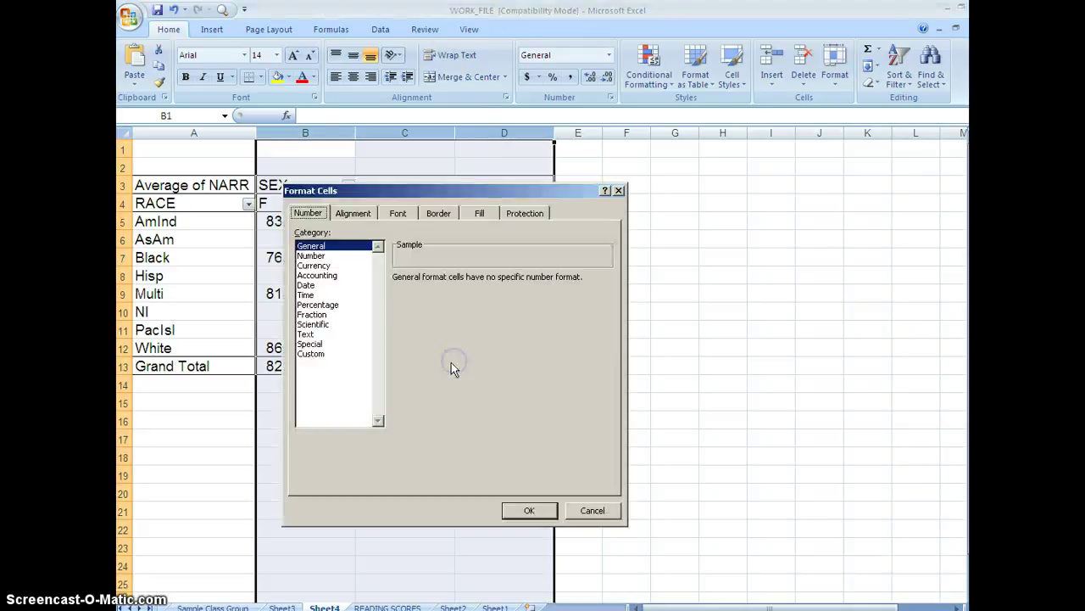
pyautogui.click(312, 255)
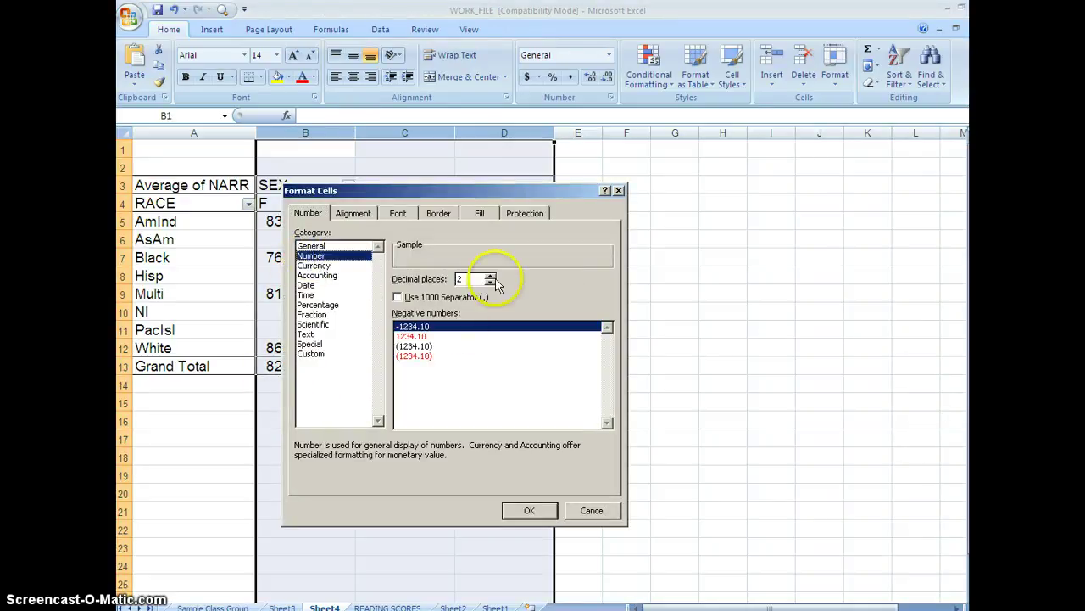
pyautogui.click(526, 510)
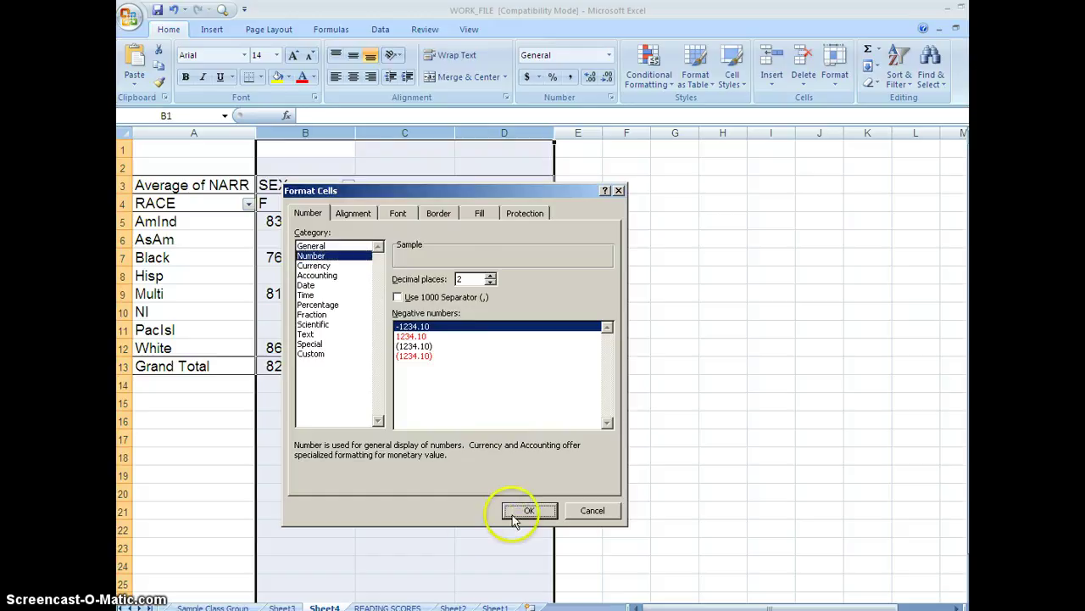
pyautogui.click(636, 310)
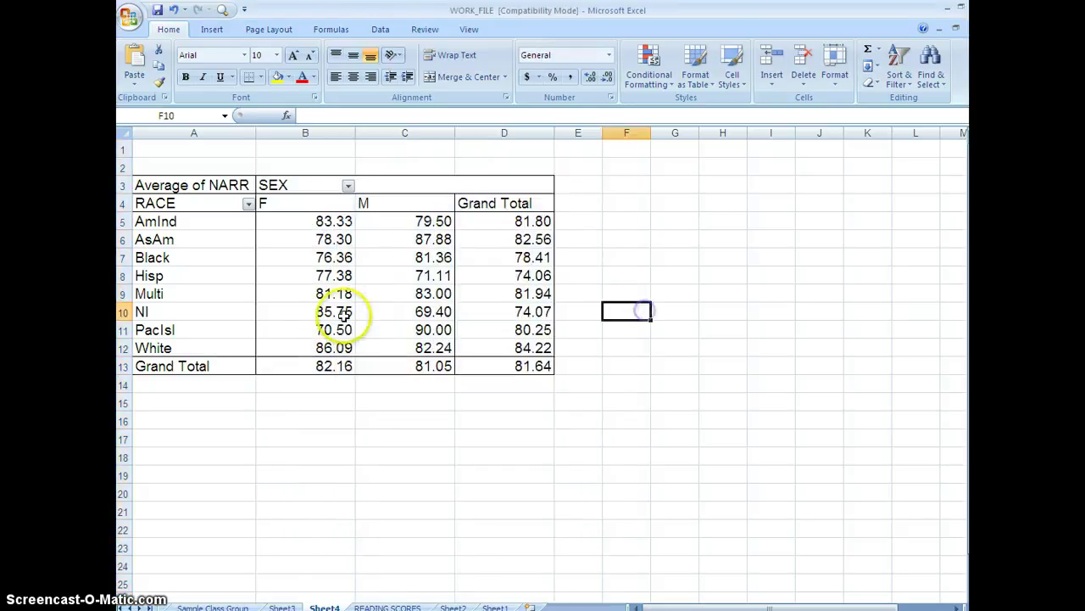
# - Clear the PivotTable by removing the NARR average, the RACE row labels and the SEX column labels
pyautogui.click(298, 285)
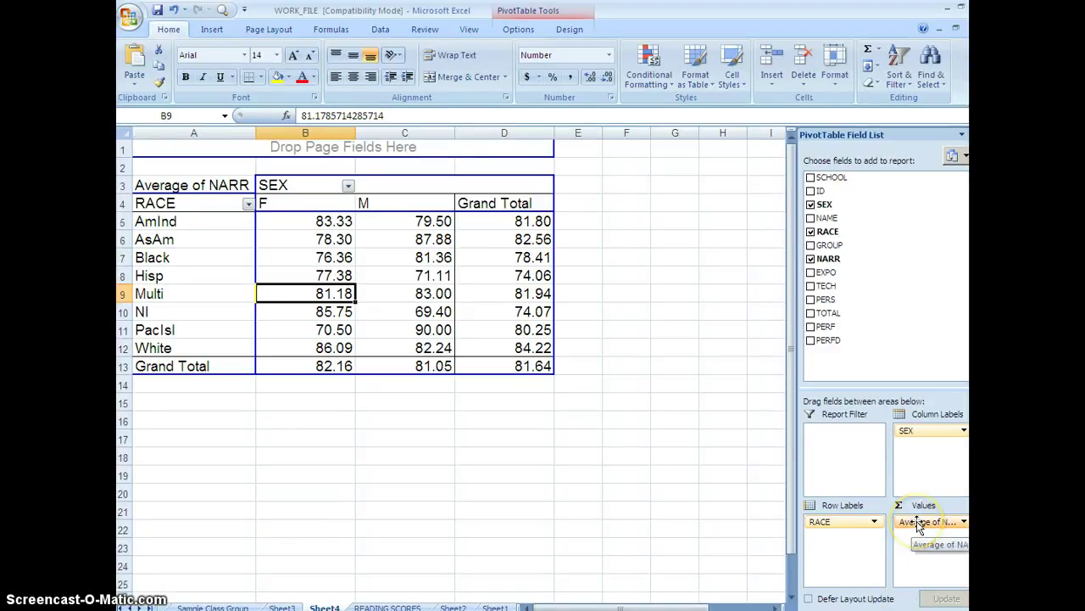
pyautogui.moveTo(917, 520); pyautogui.dragTo(659, 557)
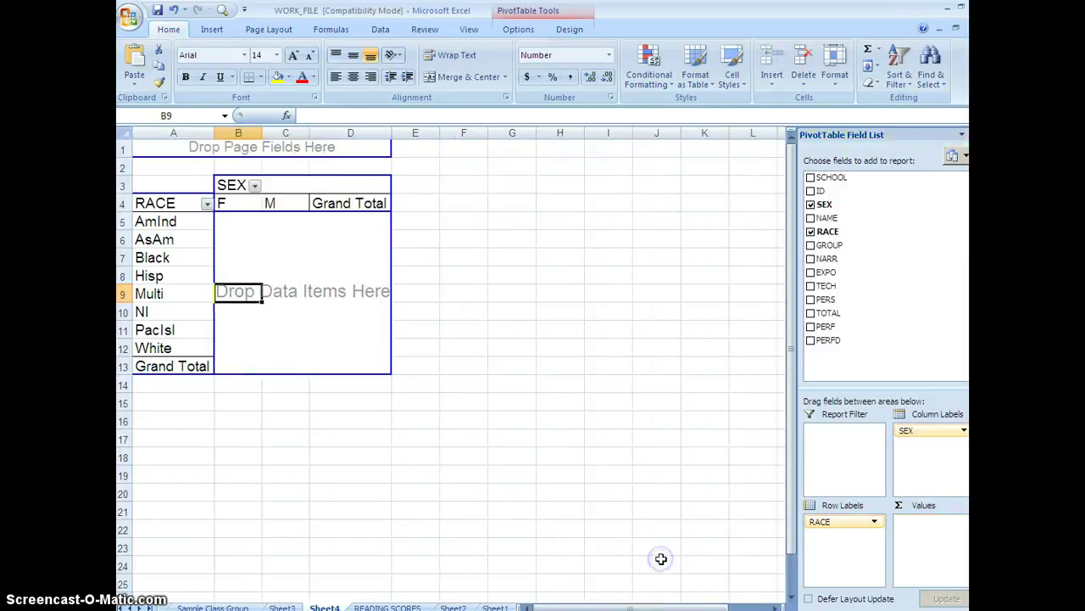
pyautogui.moveTo(823, 523); pyautogui.dragTo(683, 552)
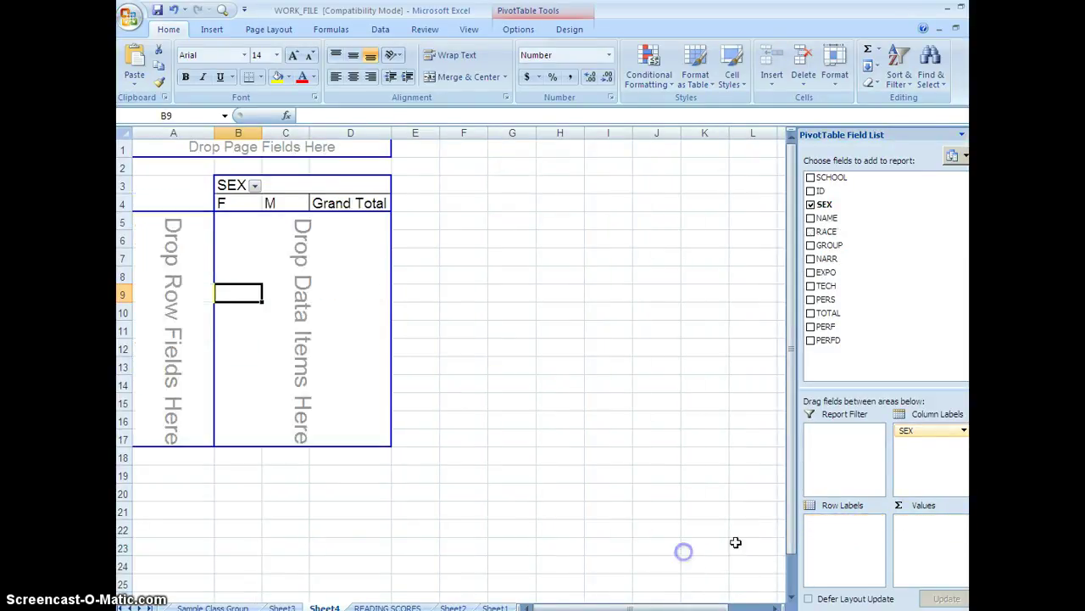
pyautogui.moveTo(909, 432); pyautogui.dragTo(624, 565)
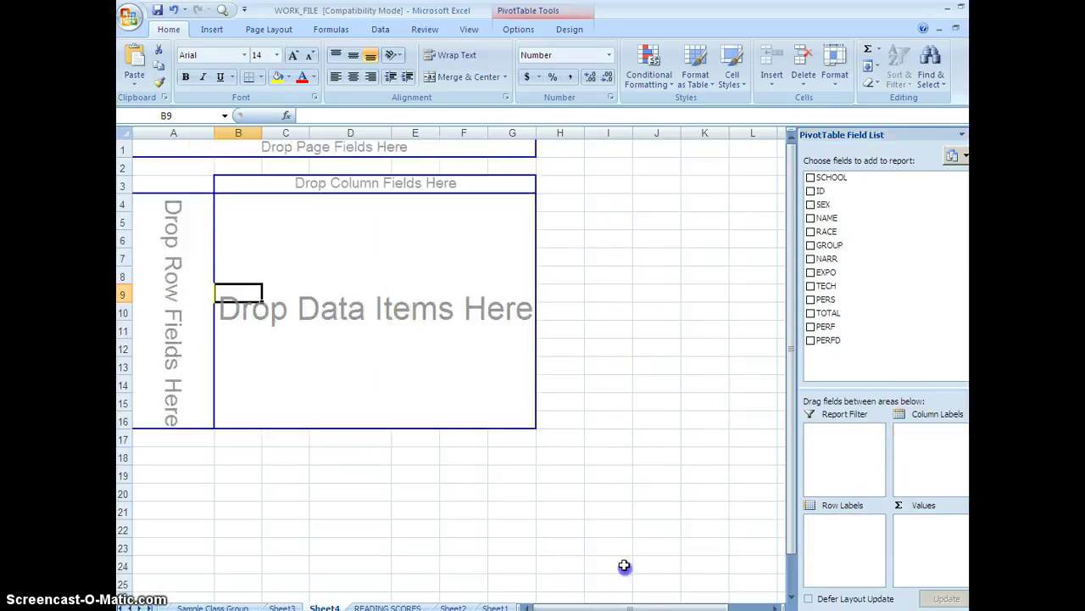
pyautogui.click(349, 386)
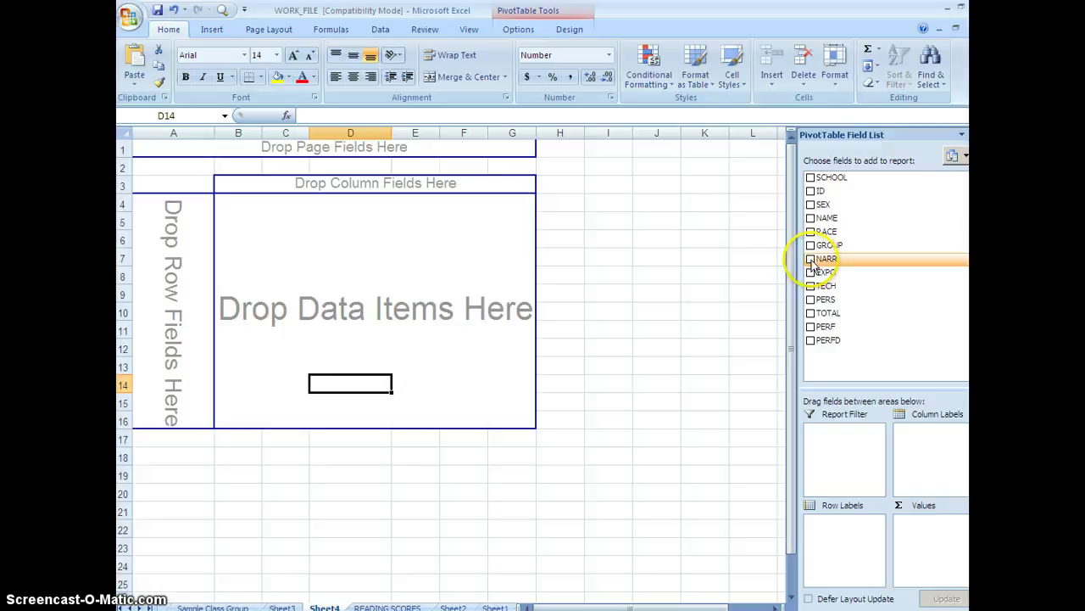
# - Add NARR as the PivotTable's values summarized by Count, and add NARR as its row labels
pyautogui.moveTo(827, 284); pyautogui.dragTo(930, 541)
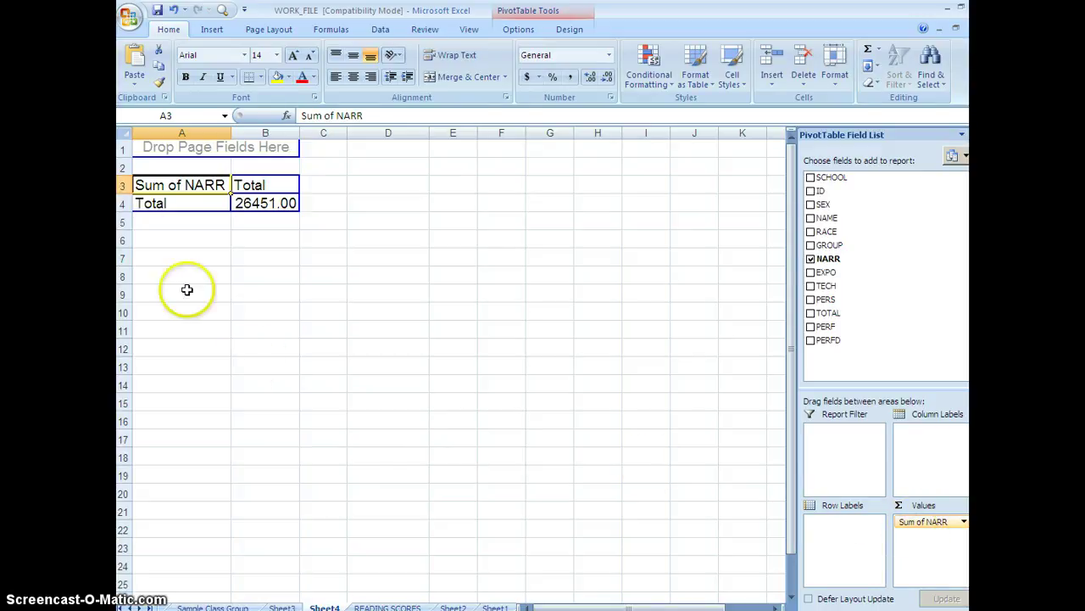
pyautogui.rightClick(171, 187)
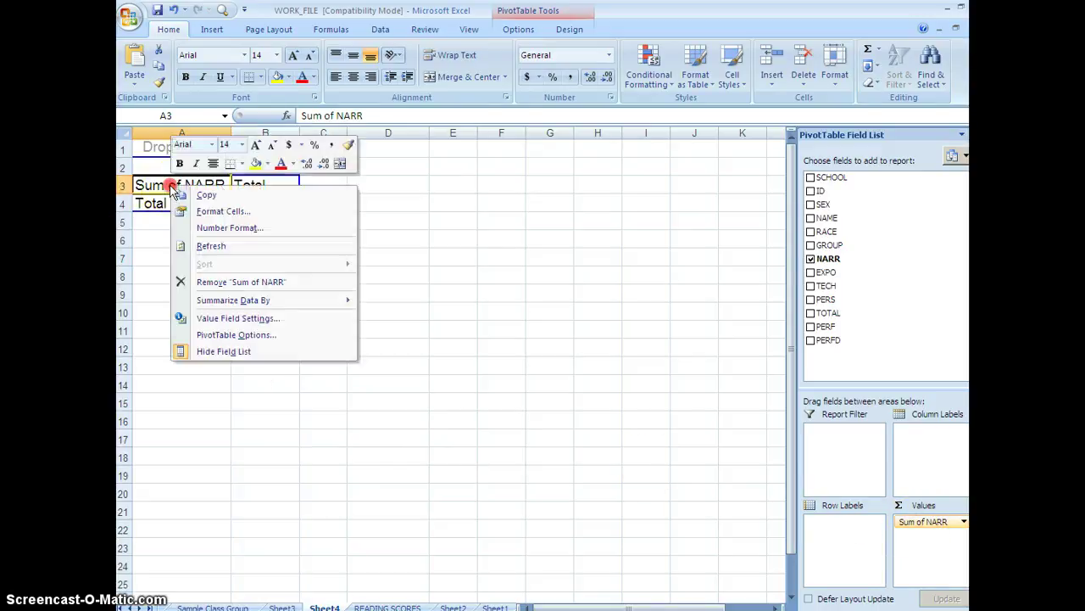
pyautogui.click(222, 318)
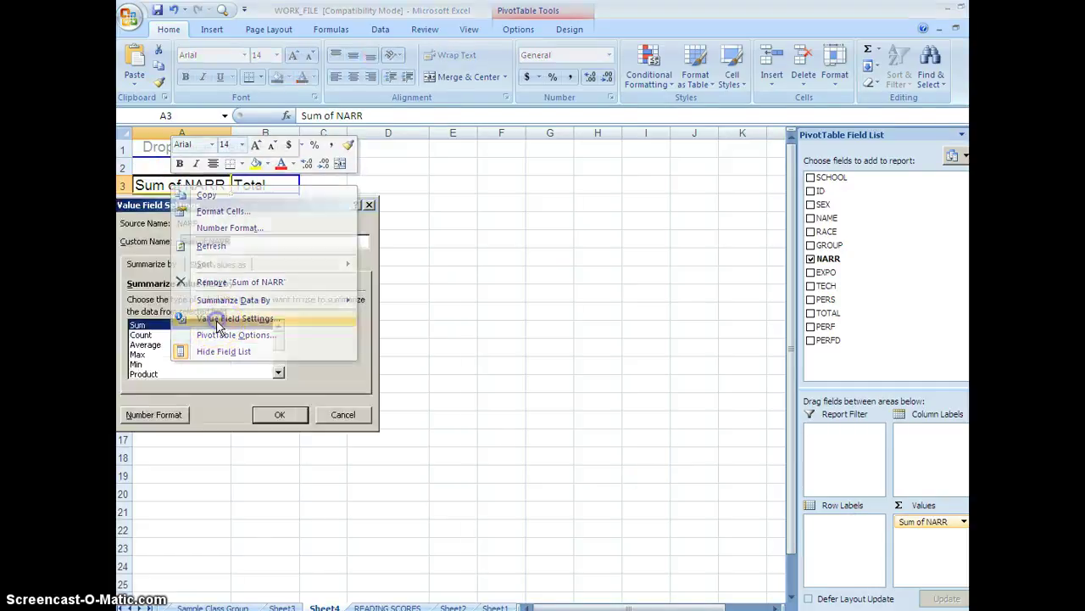
pyautogui.click(144, 335)
pyautogui.click(279, 415)
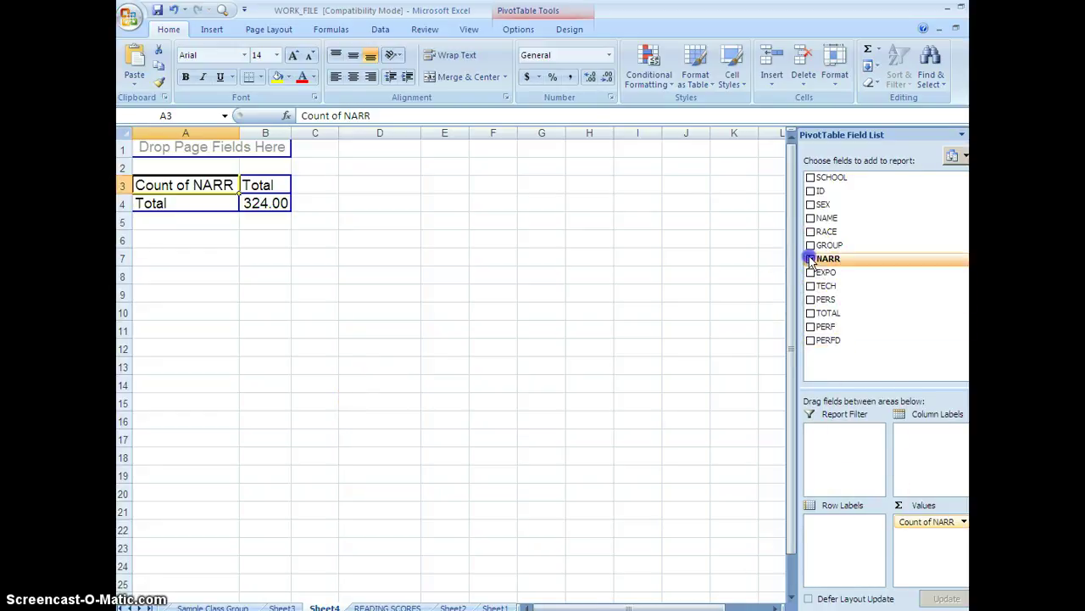
pyautogui.moveTo(811, 261); pyautogui.dragTo(853, 558)
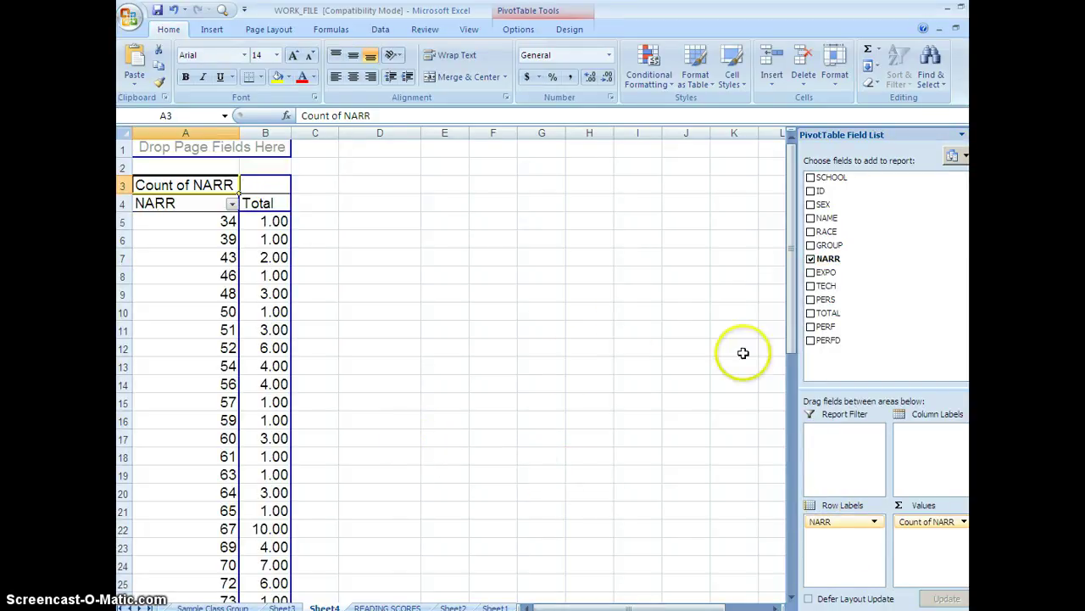
# - Examine how many students earned each NARR score, from the lowest score through 85, 92 and 100
pyautogui.moveTo(787, 315); pyautogui.dragTo(867, 296)
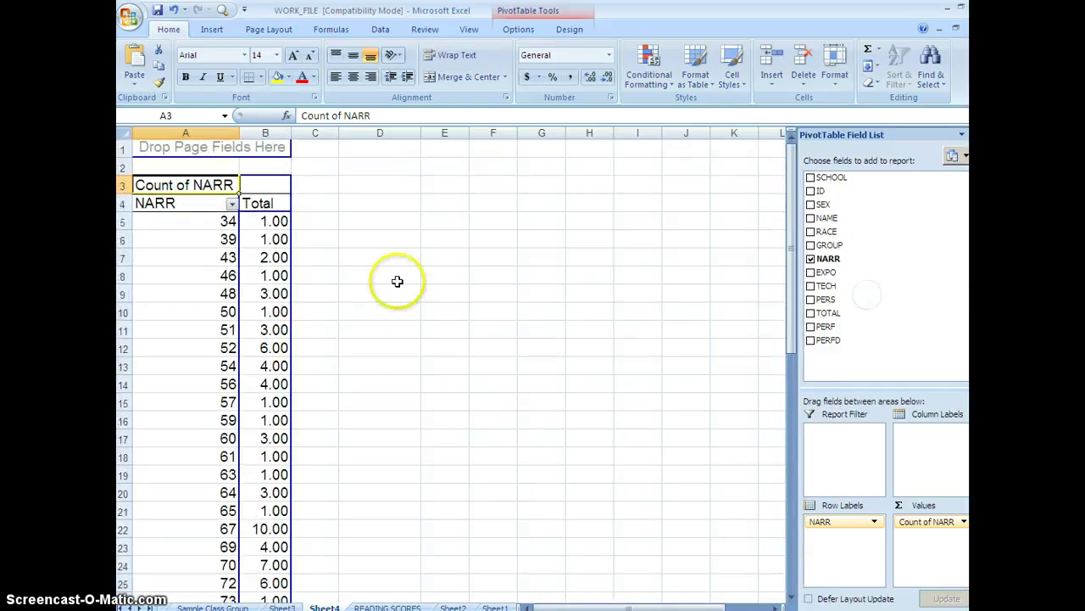
pyautogui.click(121, 220)
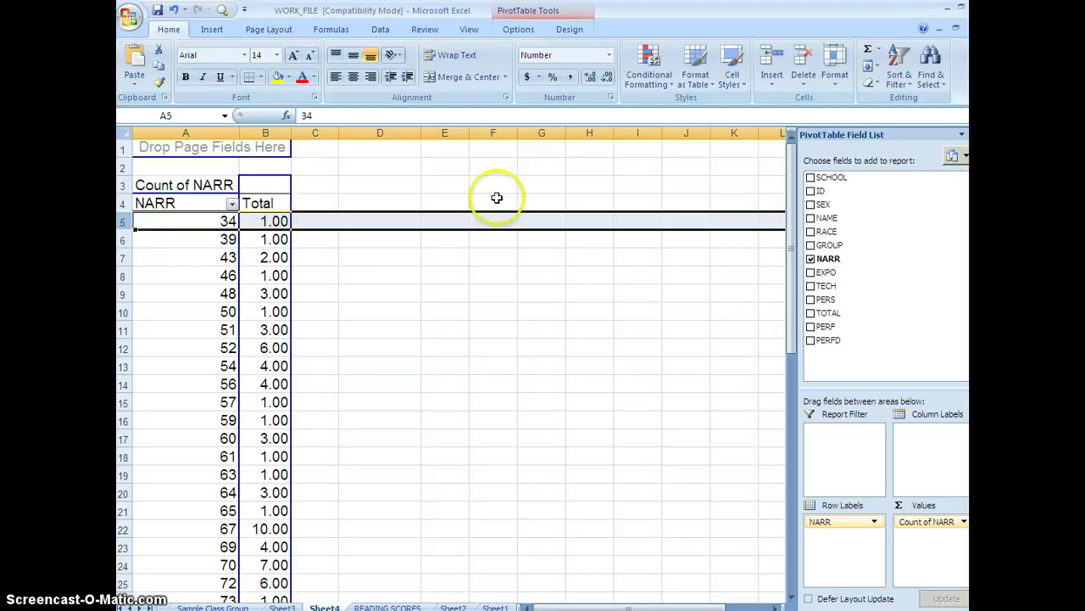
pyautogui.moveTo(794, 328); pyautogui.dragTo(794, 335)
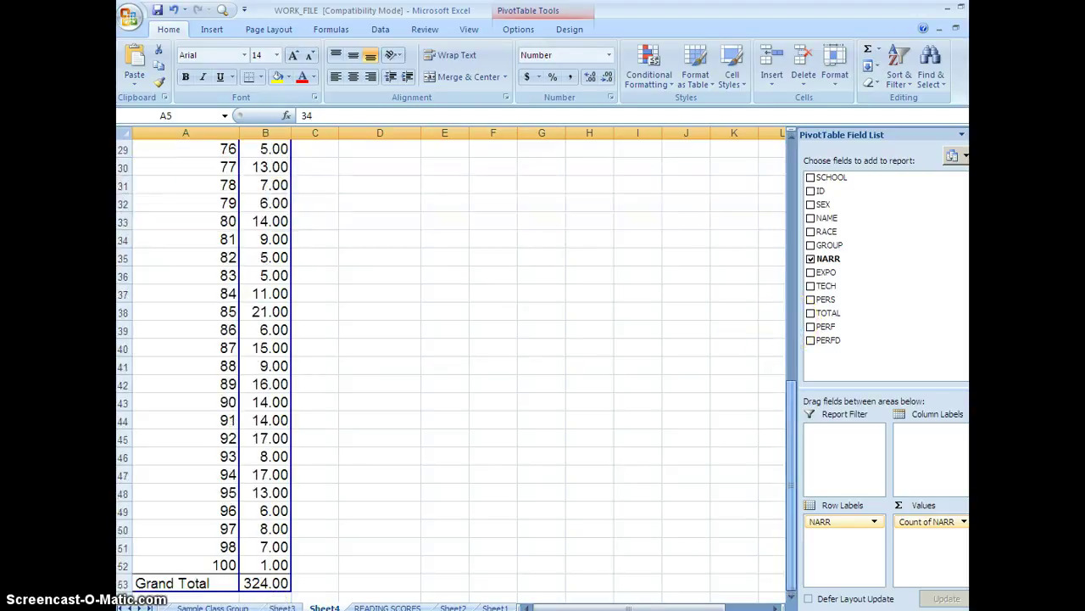
pyautogui.click(123, 564)
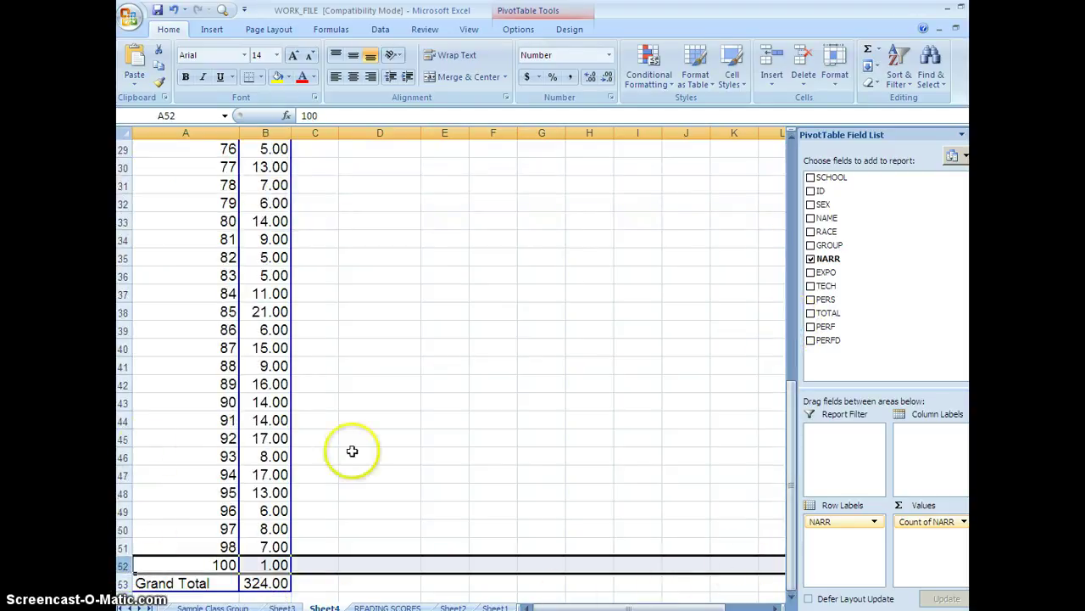
pyautogui.click(123, 439)
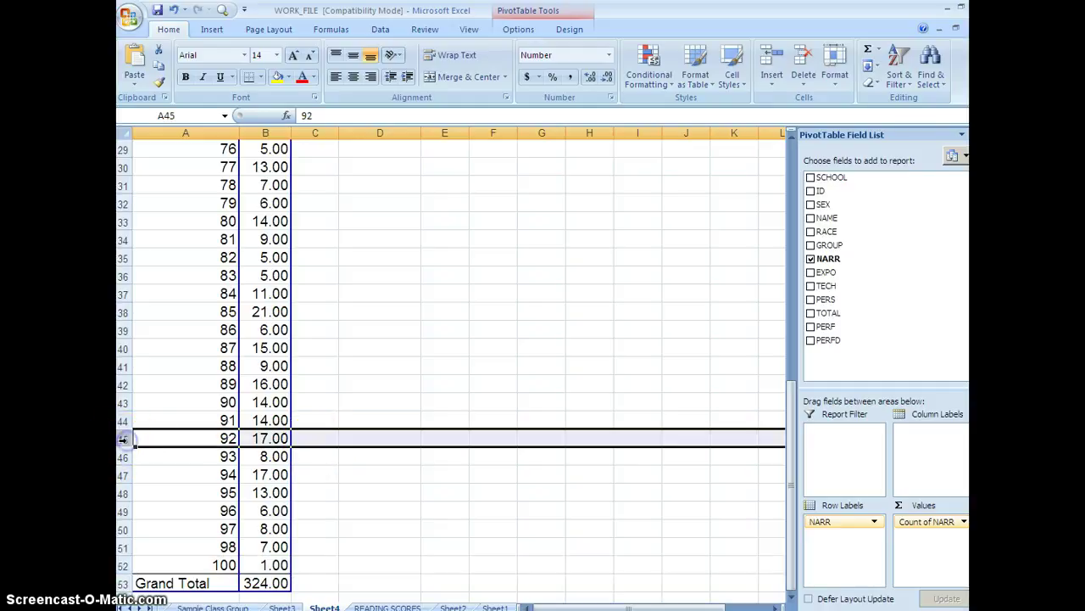
pyautogui.click(123, 311)
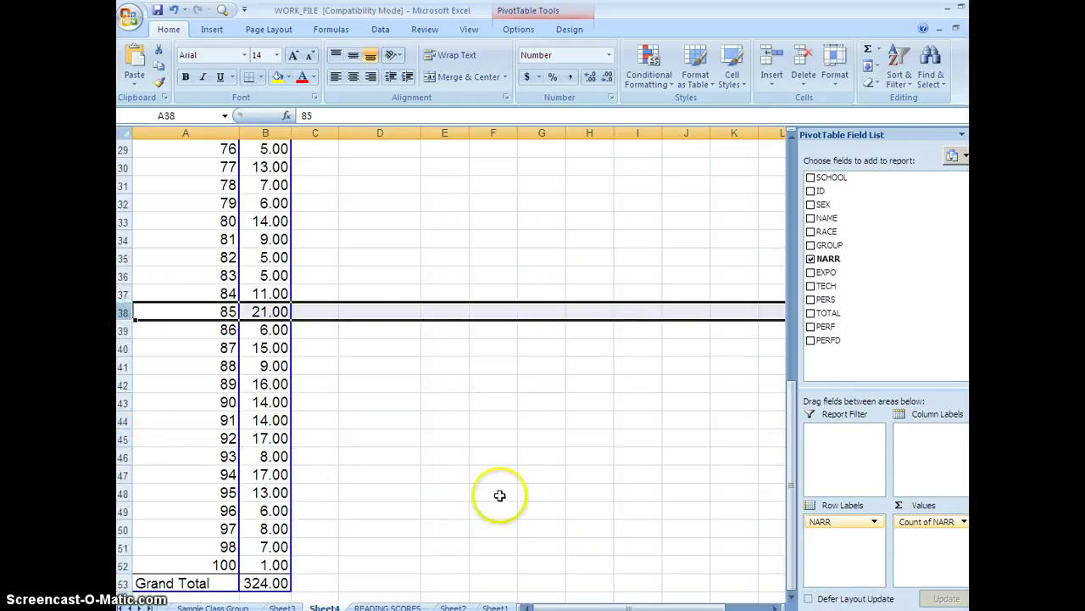
pyautogui.moveTo(795, 472); pyautogui.dragTo(797, 229)
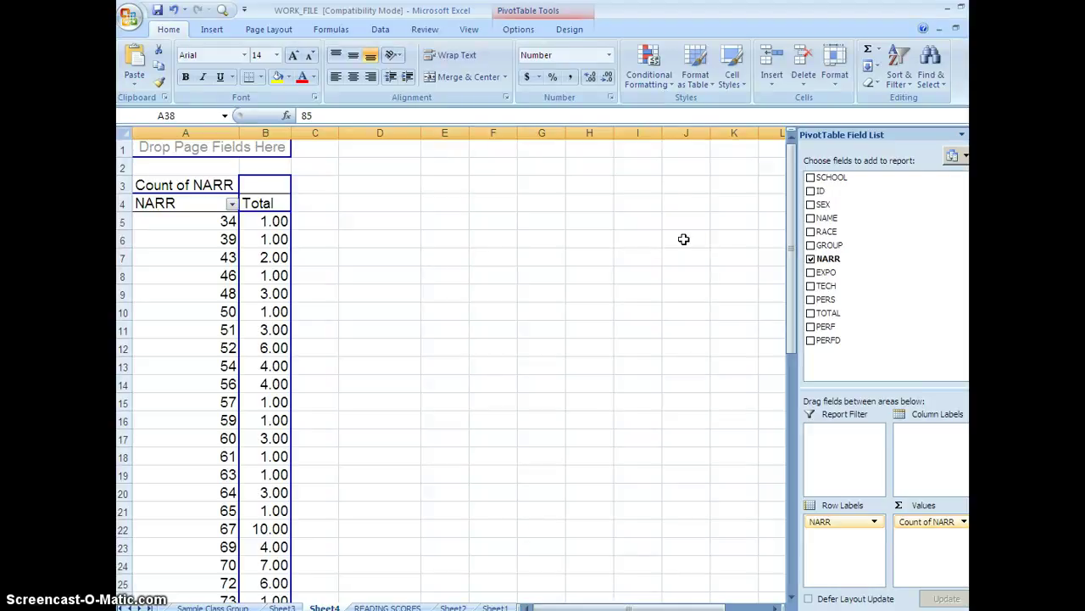
# - Add SEX as column labels to split the NARR score counts, and review the counts for females and males
pyautogui.click(152, 311)
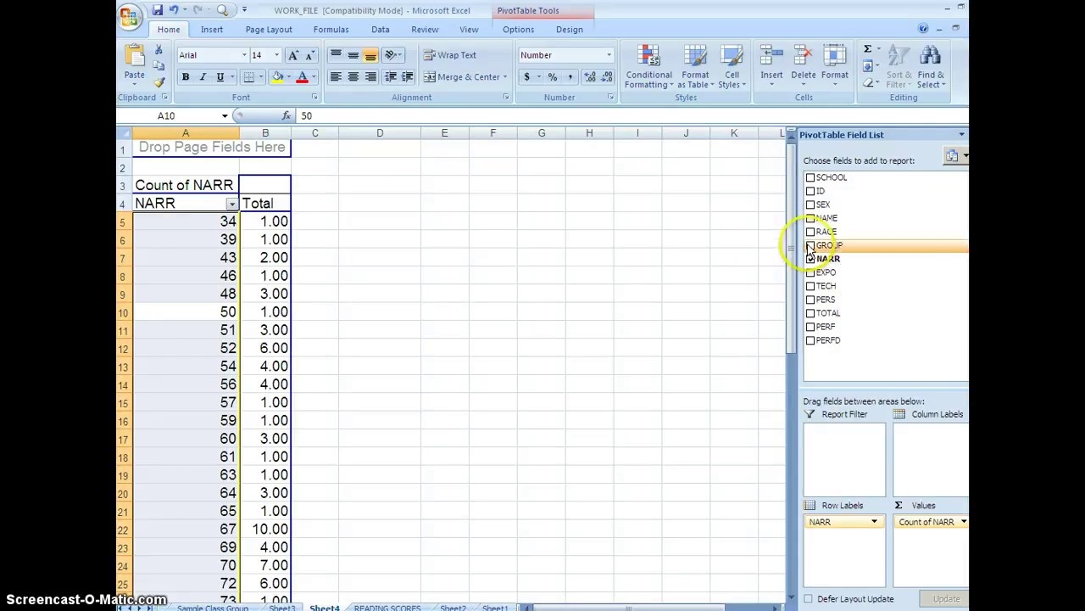
pyautogui.moveTo(810, 232); pyautogui.dragTo(930, 450)
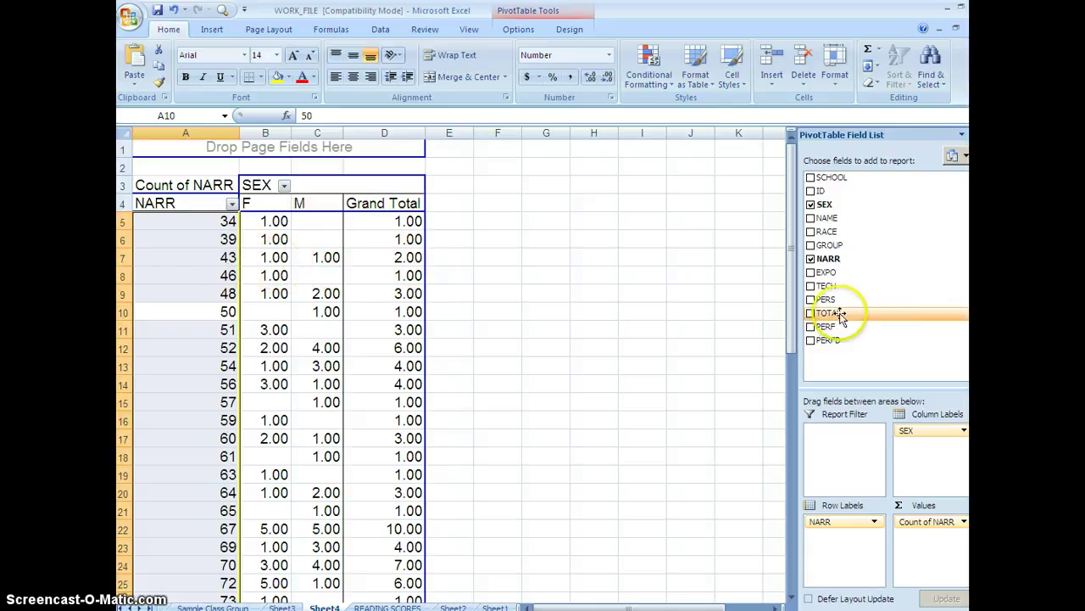
pyautogui.moveTo(792, 326); pyautogui.dragTo(850, 379)
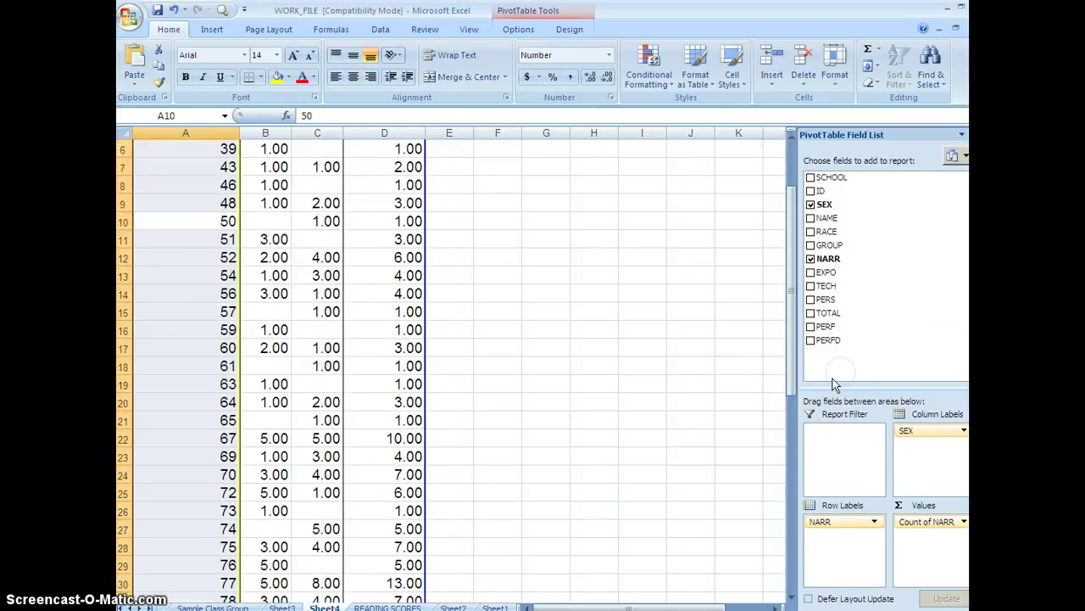
pyautogui.click(710, 401)
pyautogui.click(632, 395)
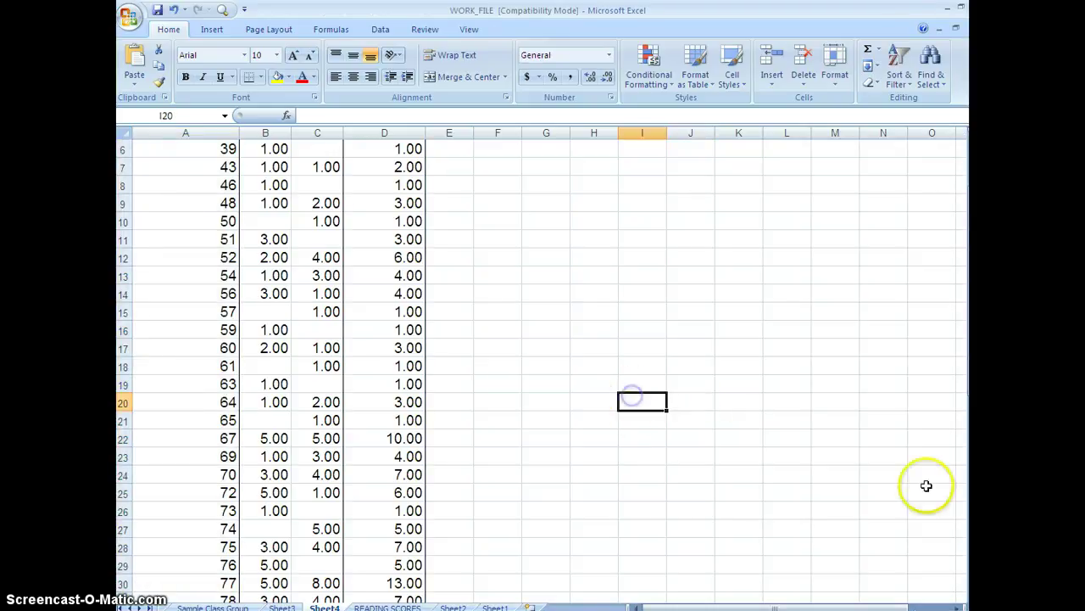
# - Empty the PivotTable by removing the NARR row labels, the NARR count and the SEX column labels
pyautogui.click(314, 365)
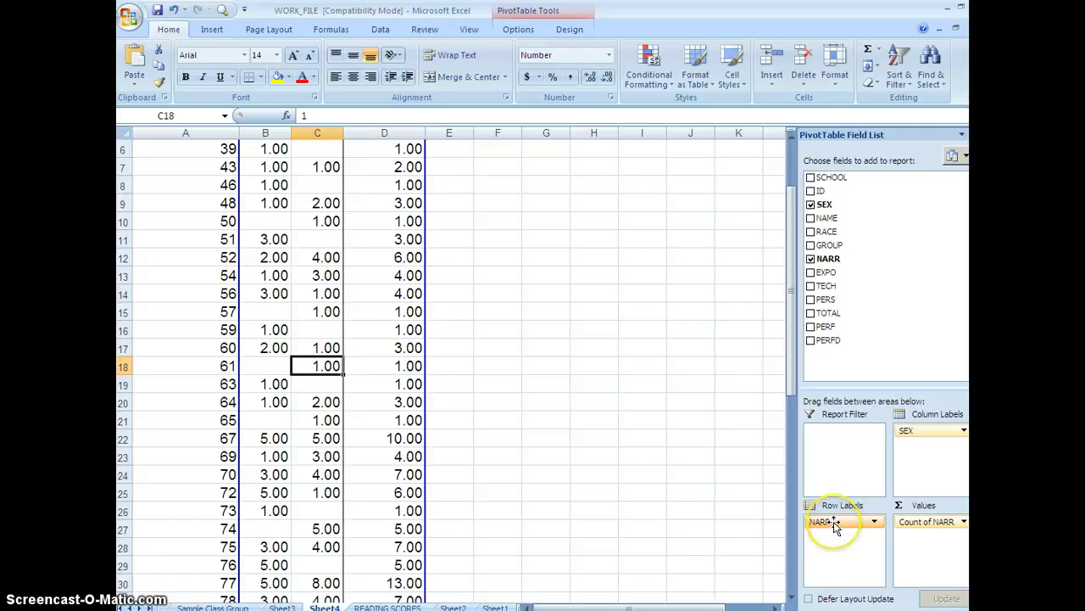
pyautogui.moveTo(835, 524); pyautogui.dragTo(690, 526)
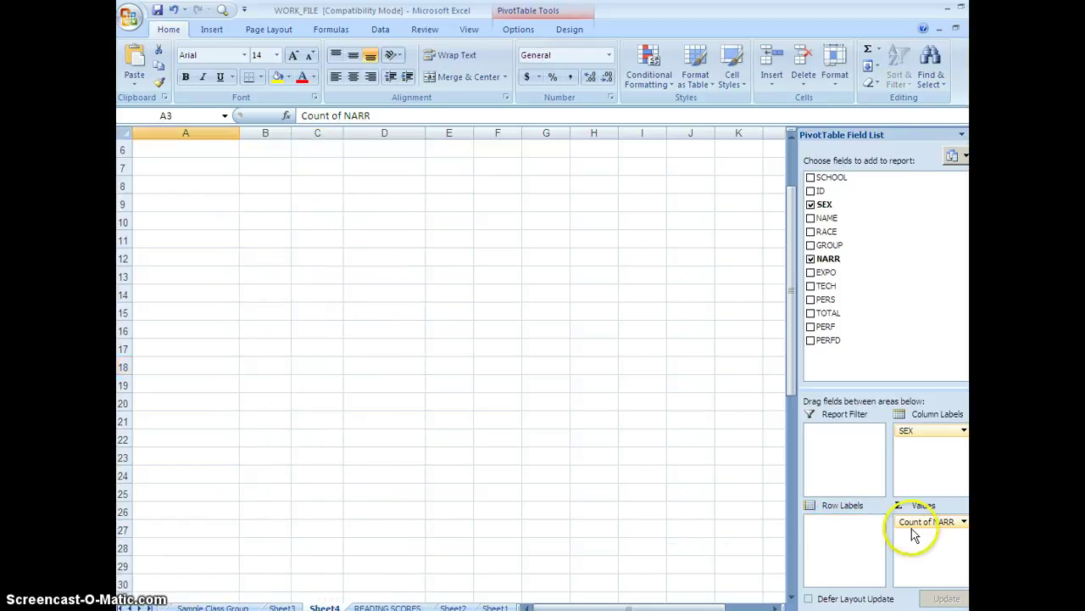
pyautogui.moveTo(913, 534); pyautogui.dragTo(718, 509)
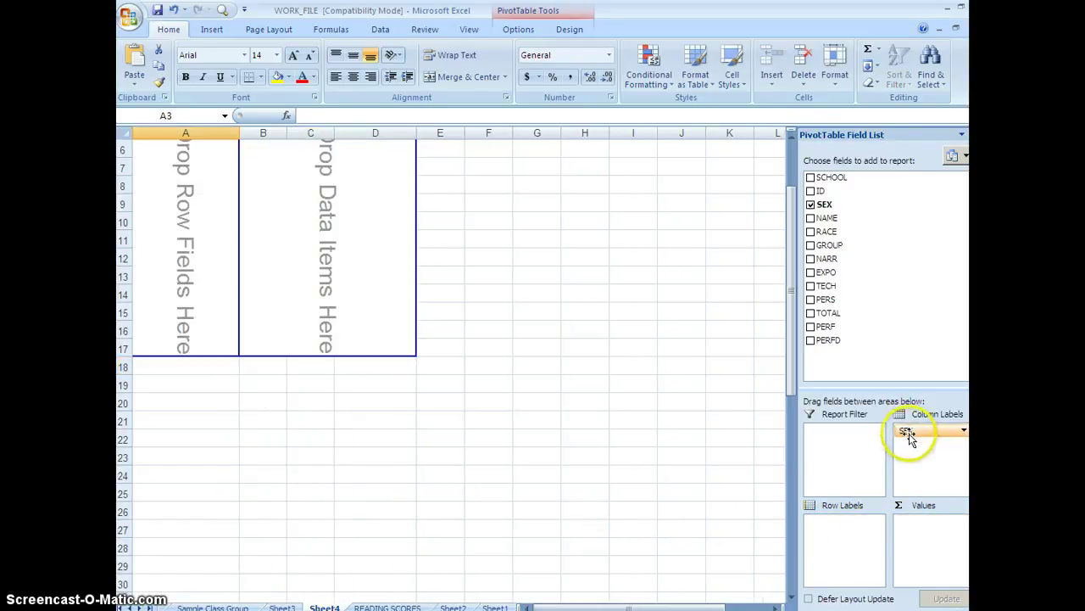
pyautogui.moveTo(909, 435); pyautogui.dragTo(576, 449)
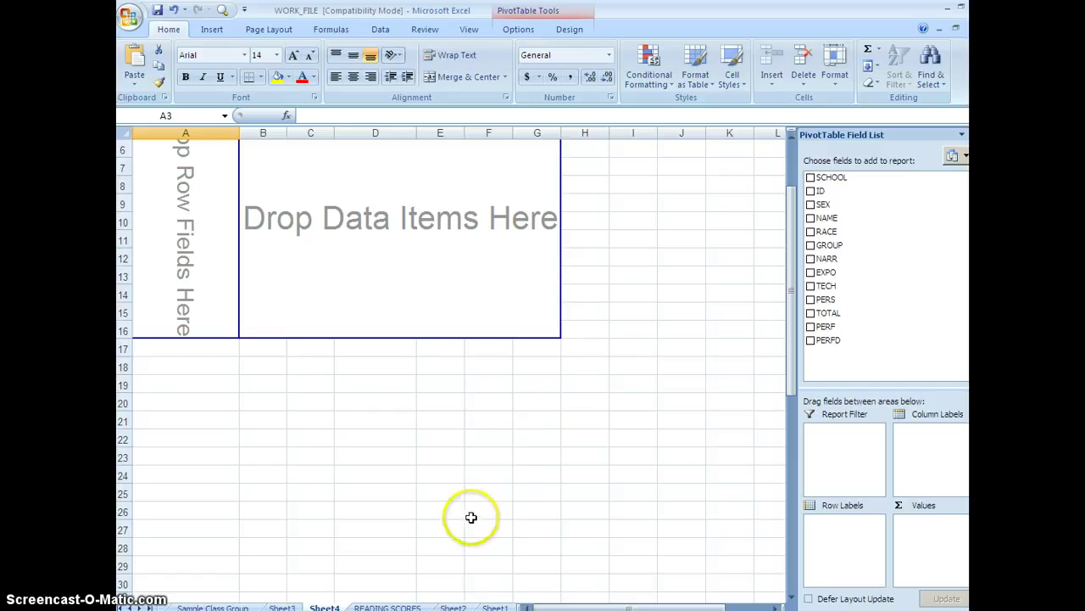
# - Add PERFD as the PivotTable's row labels and also as its values summarized by Count
pyautogui.click(810, 339)
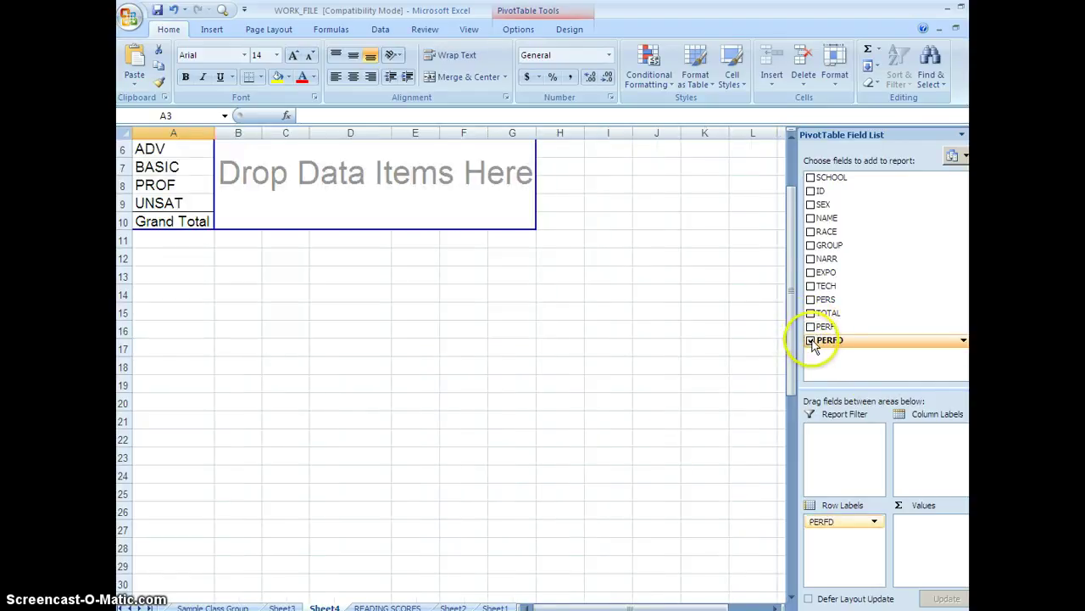
pyautogui.moveTo(821, 340); pyautogui.dragTo(931, 553)
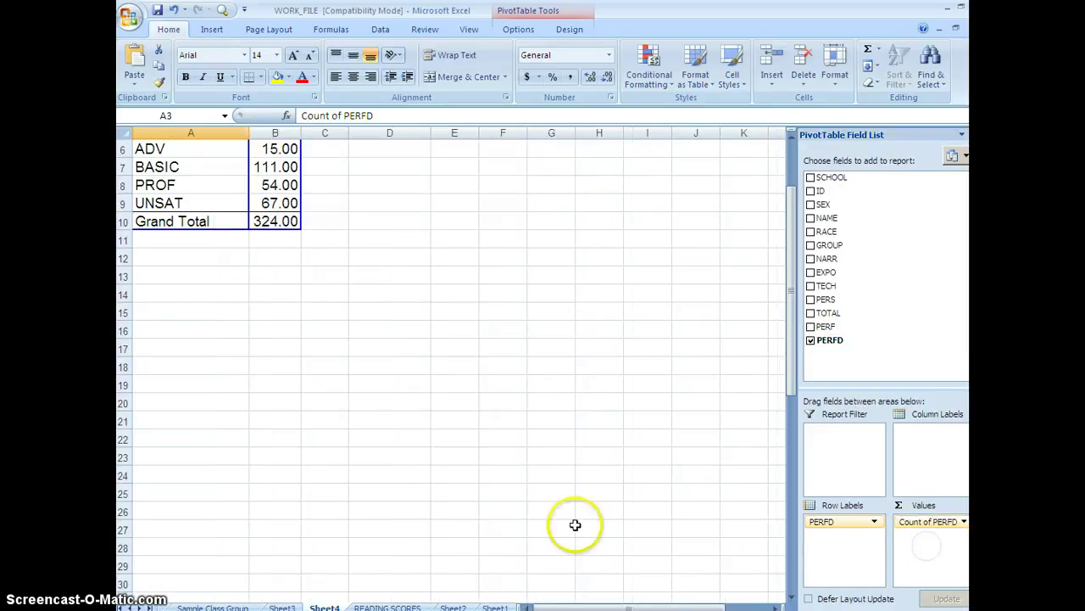
pyautogui.scroll(2, 795, 290)
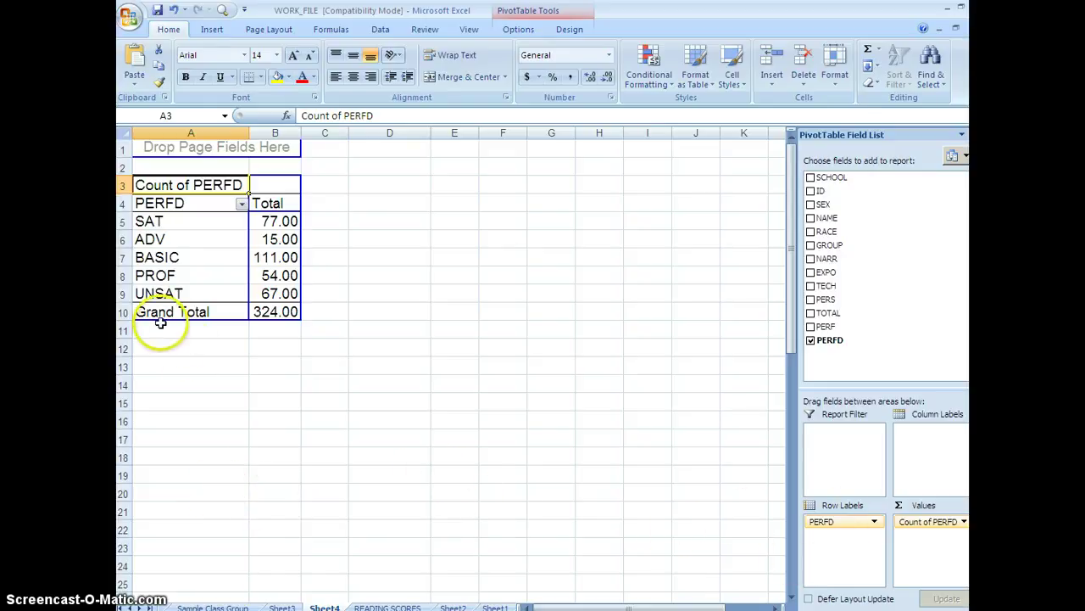
# - Remove PERFD from the PivotTable's row labels and use PERF as the row labels instead
pyautogui.moveTo(820, 521); pyautogui.dragTo(615, 516)
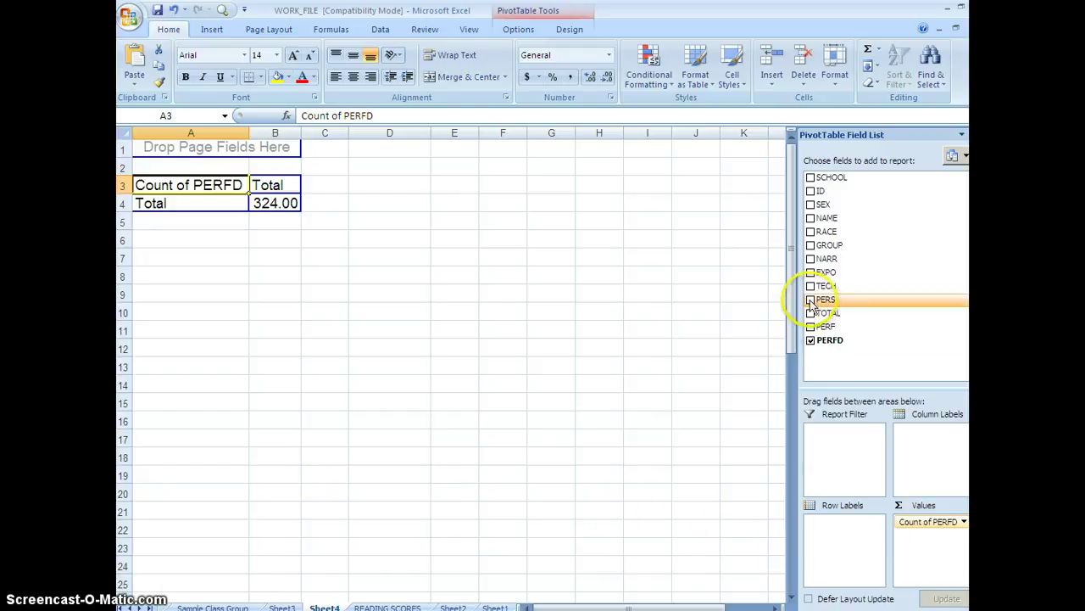
pyautogui.moveTo(811, 304); pyautogui.dragTo(831, 542)
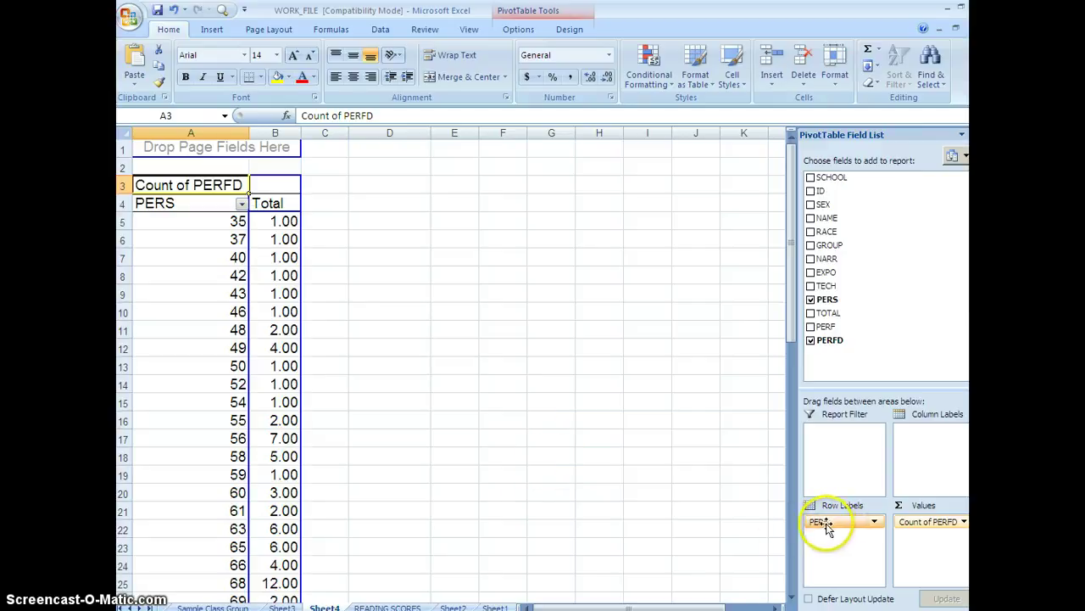
pyautogui.moveTo(822, 521); pyautogui.dragTo(645, 394)
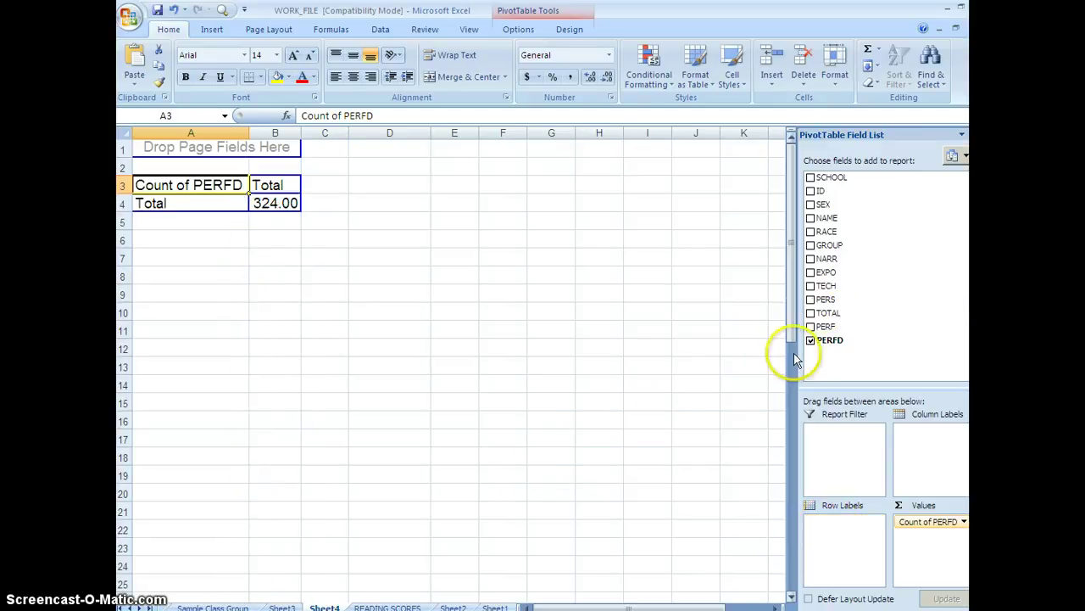
pyautogui.moveTo(814, 329); pyautogui.dragTo(831, 543)
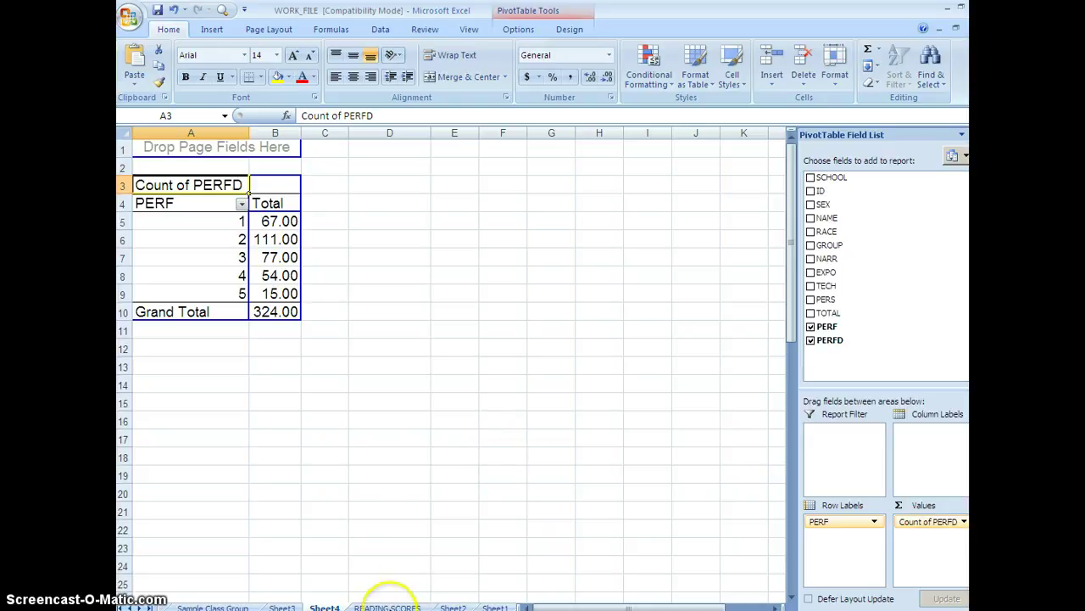
# - Review the PERF codes beside the PERFD performance levels in the READING SCORES sheet
pyautogui.click(388, 605)
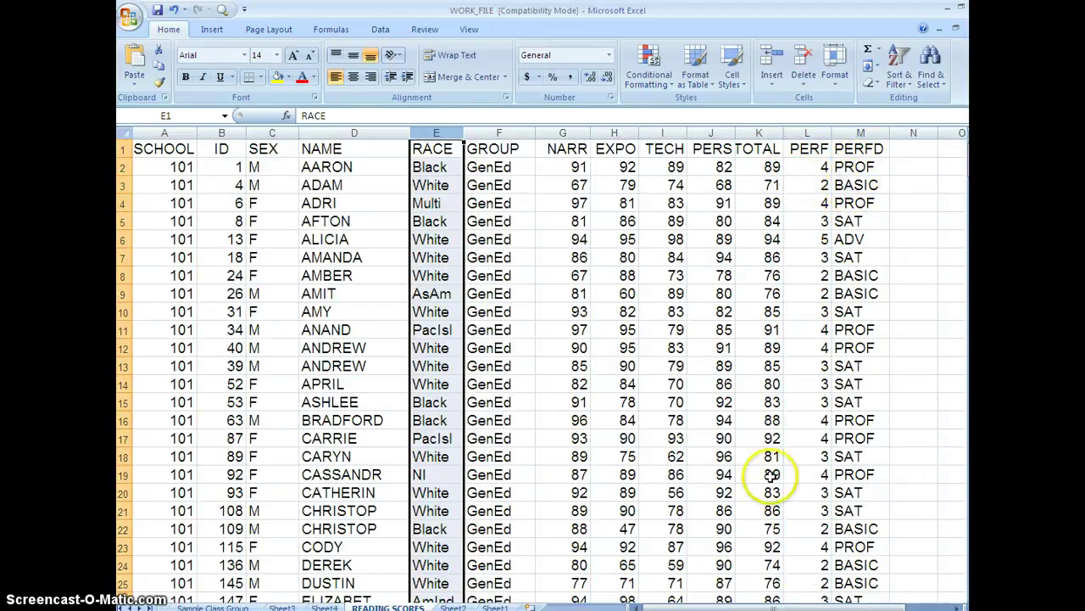
pyautogui.click(800, 365)
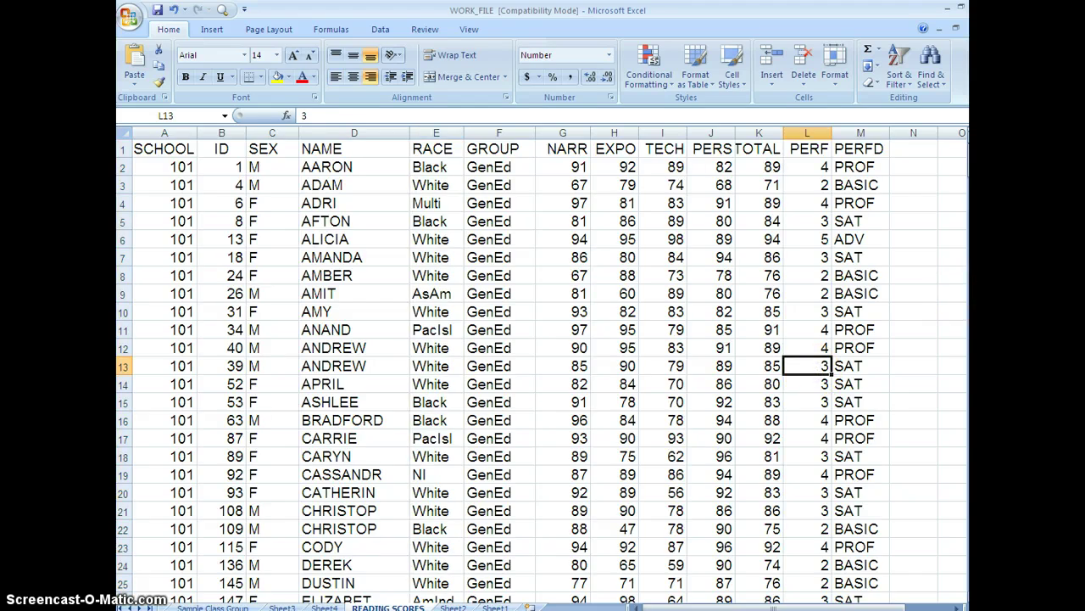
pyautogui.scroll(-20, 475, 518)
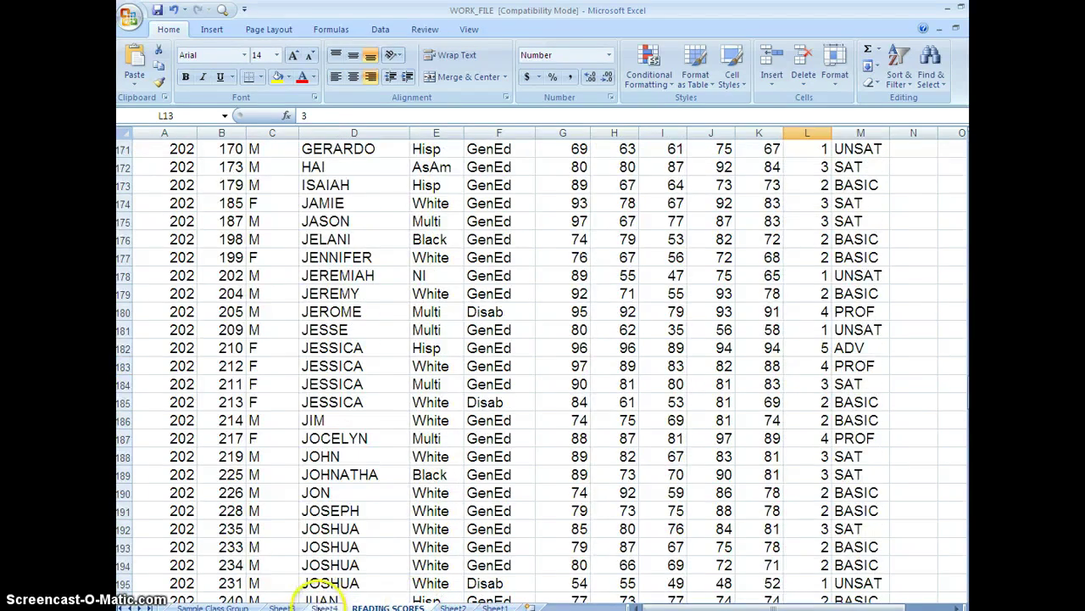
# - Return to the PivotTable on Sheet4 and add RACE as column labels and SEX as the report filter
pyautogui.click(324, 606)
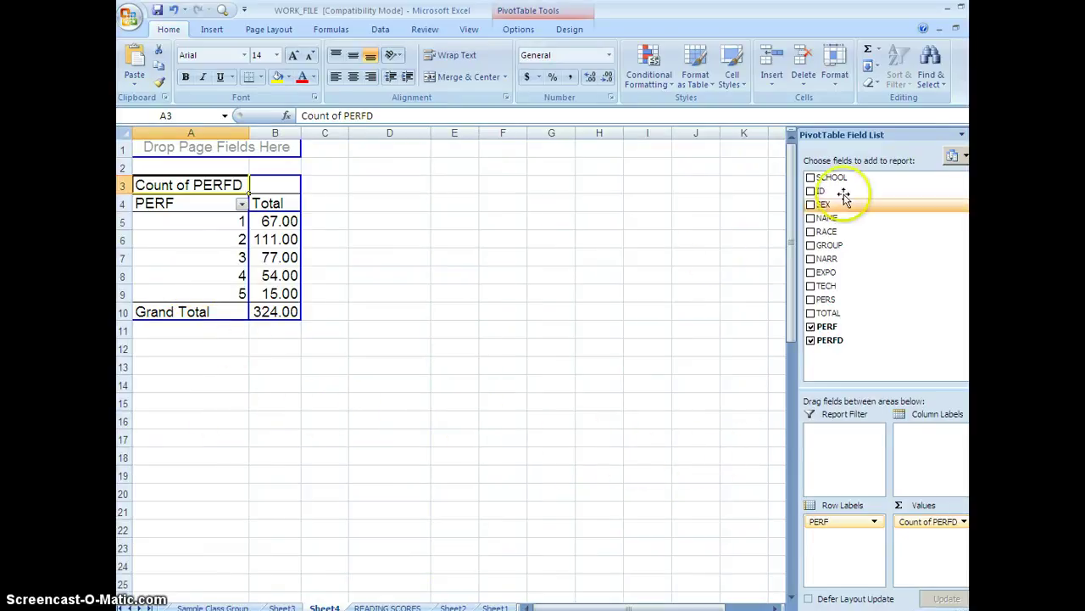
pyautogui.moveTo(810, 235); pyautogui.dragTo(946, 463)
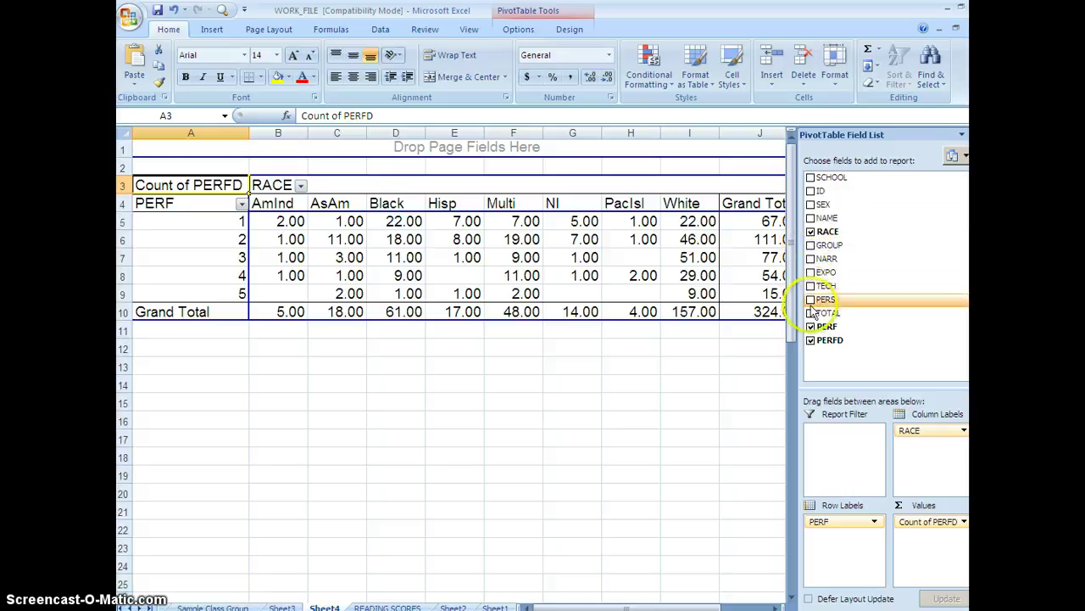
pyautogui.moveTo(812, 207); pyautogui.dragTo(197, 151)
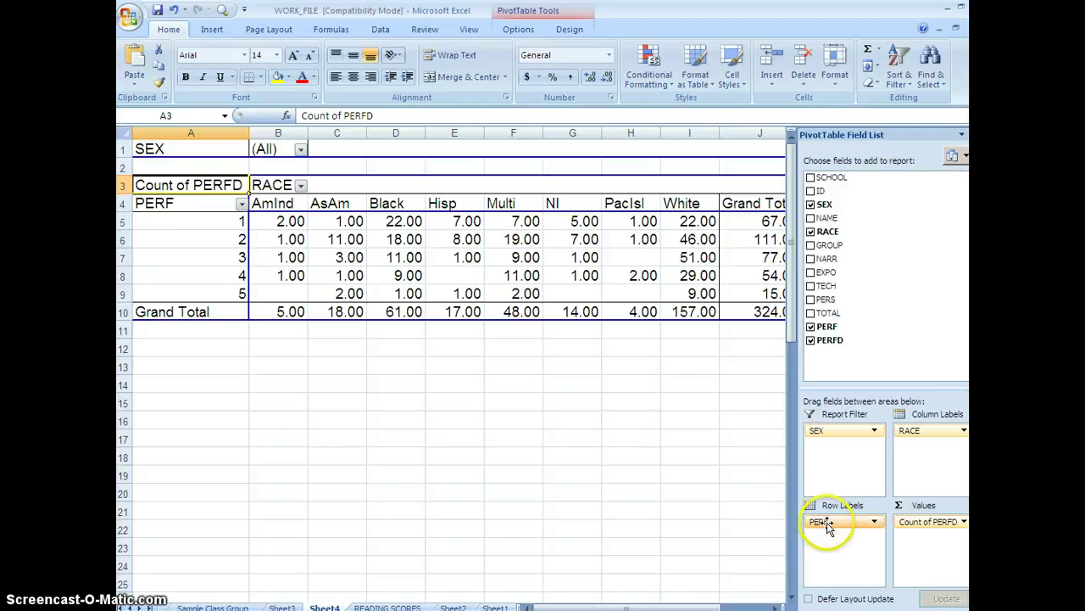
# - Remove the PERF row labels, the RACE column labels and the SEX report filter from the PivotTable
pyautogui.moveTo(826, 523); pyautogui.dragTo(678, 528)
pyautogui.moveTo(904, 431); pyautogui.dragTo(751, 460)
pyautogui.moveTo(817, 430); pyautogui.dragTo(629, 473)
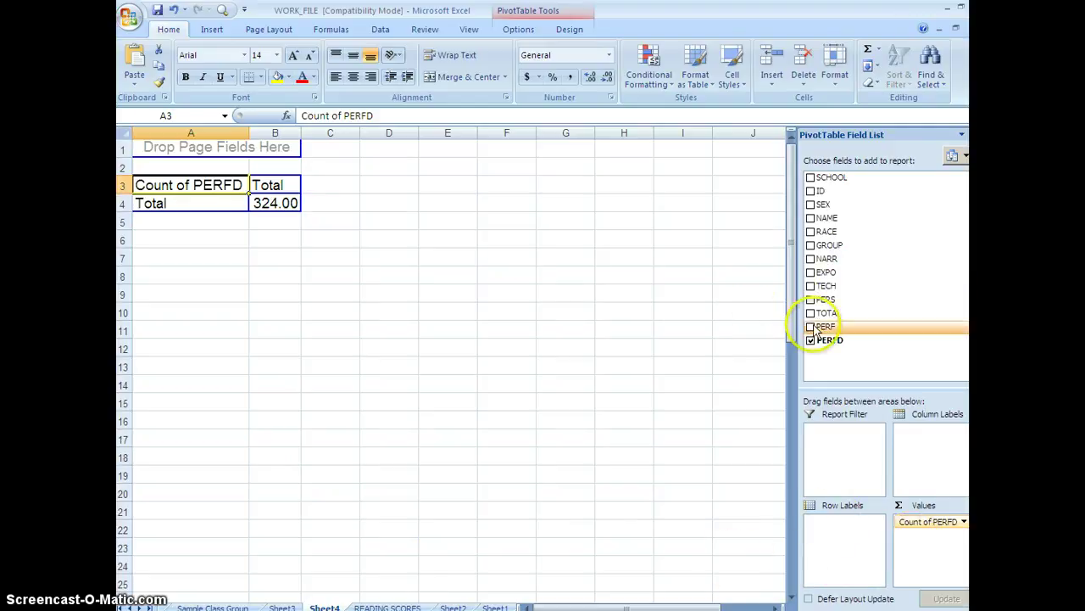
# - Lay out the PERFD counts with PERF as column labels, RACE as row labels and SEX as the report filter
pyautogui.moveTo(816, 330); pyautogui.dragTo(924, 449)
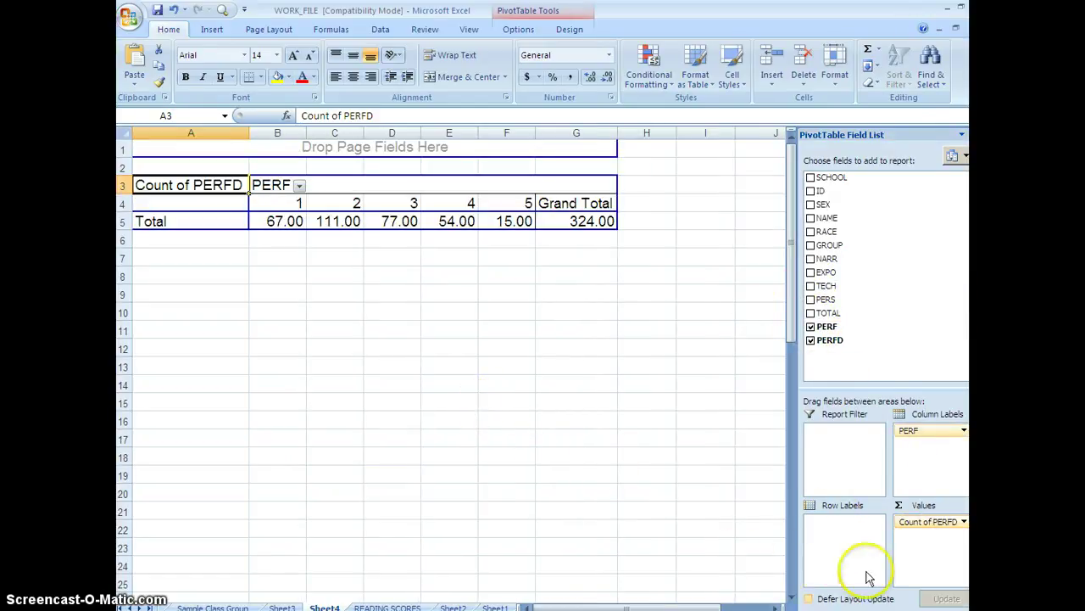
pyautogui.moveTo(812, 232); pyautogui.dragTo(850, 548)
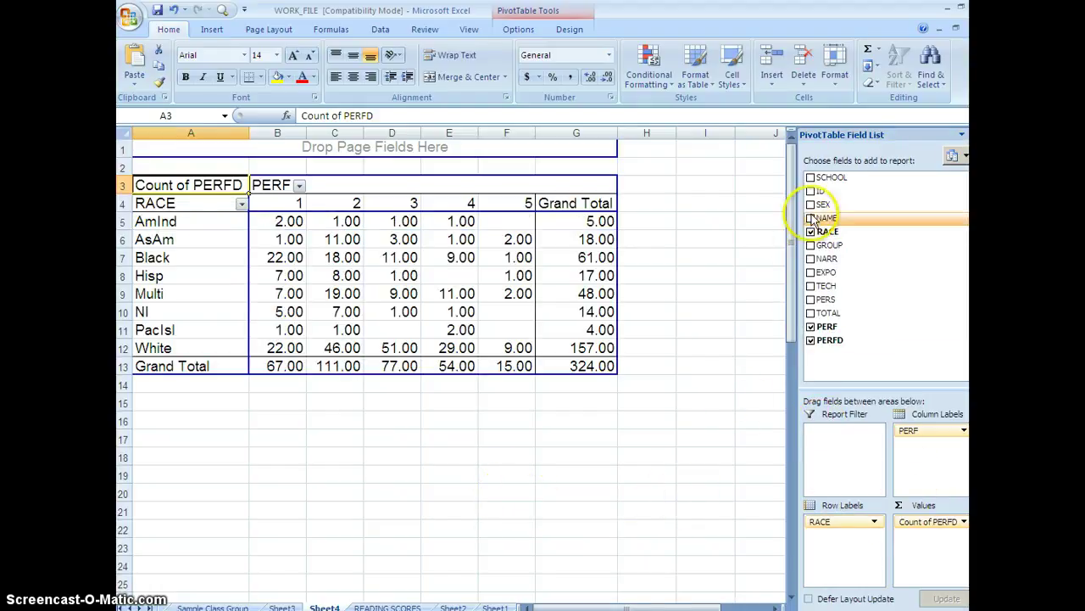
pyautogui.moveTo(814, 219); pyautogui.dragTo(831, 447)
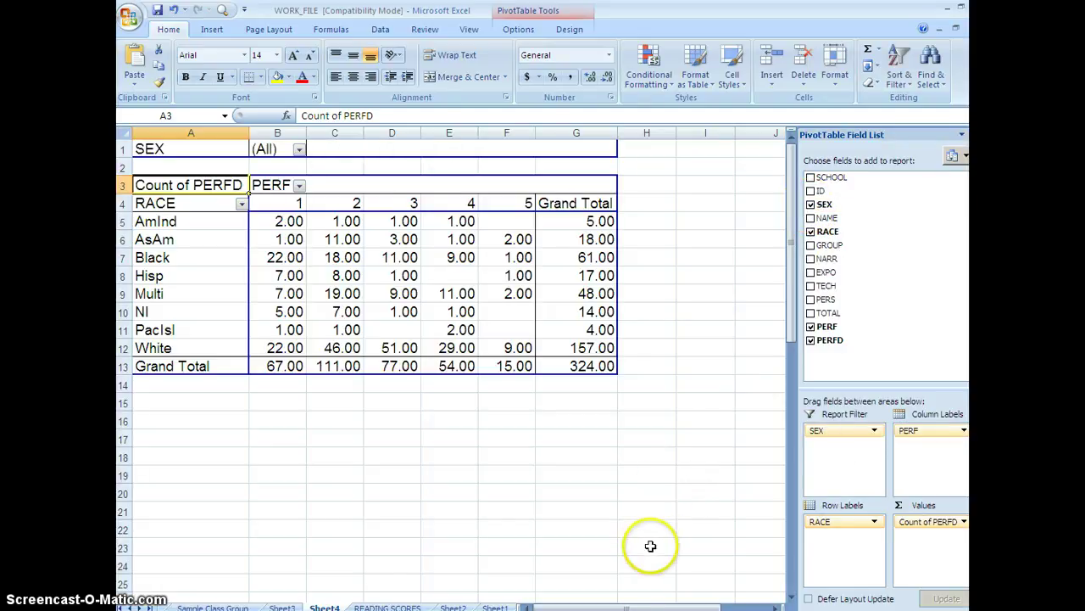
# - Filter the PivotTable by SEX to show the performance counts for F, and switch the filter to M
pyautogui.click(298, 148)
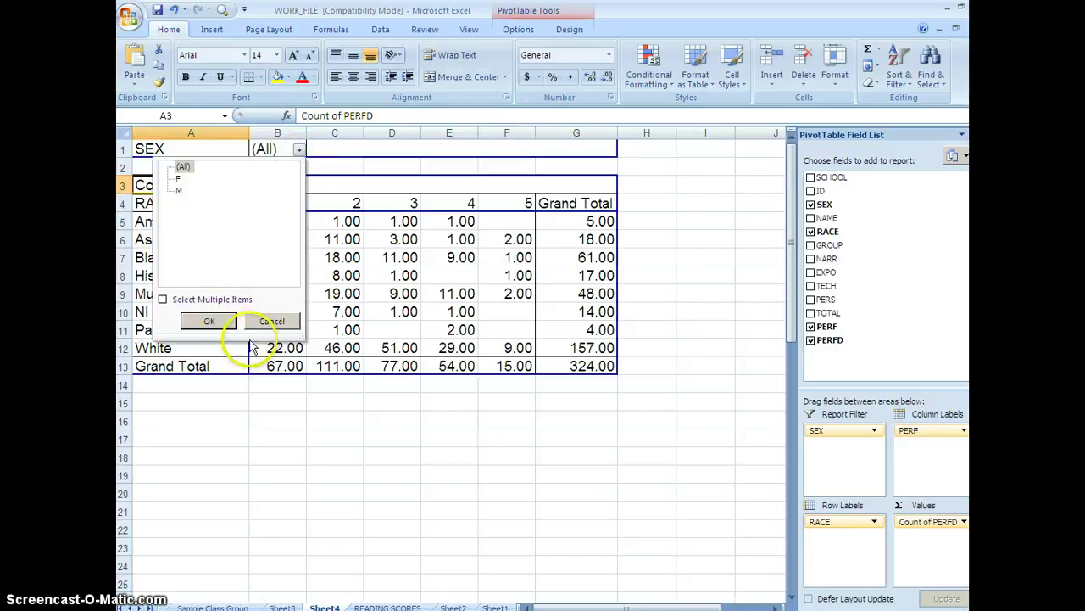
pyautogui.click(212, 324)
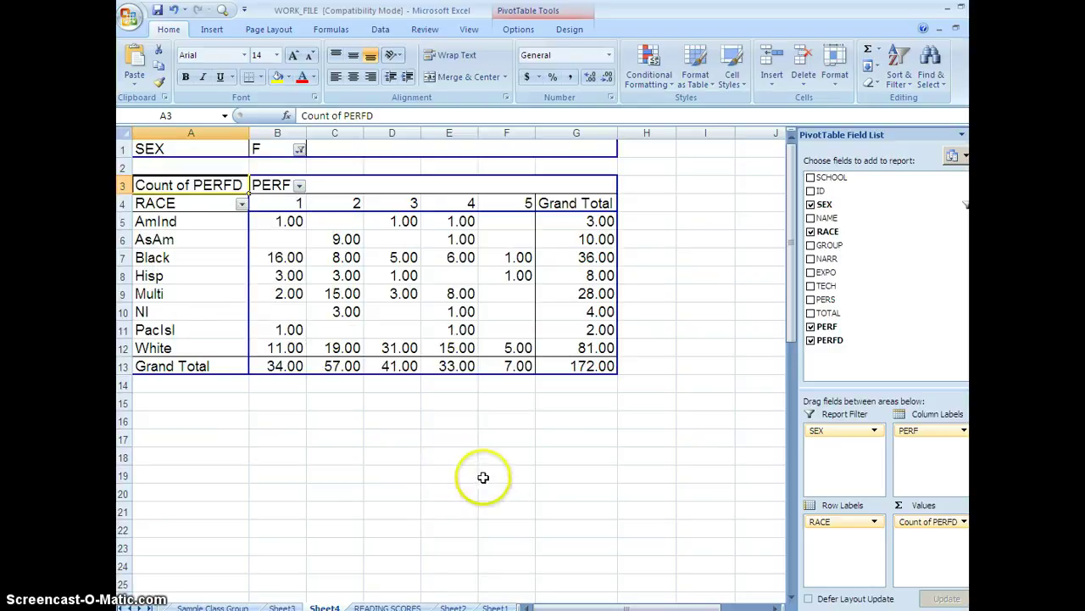
pyautogui.click(300, 149)
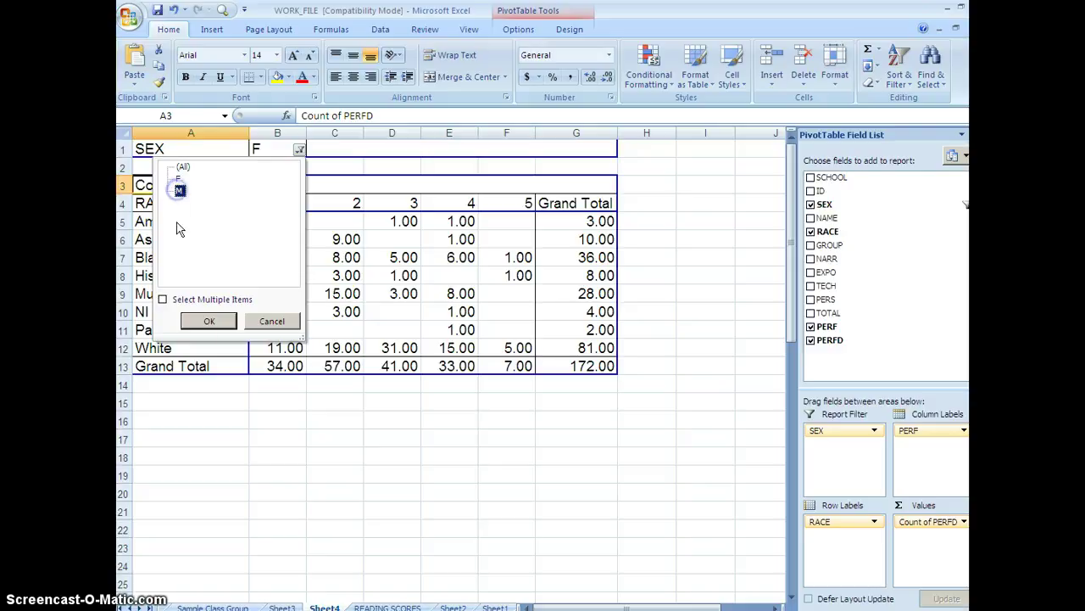
pyautogui.click(208, 323)
pyautogui.click(273, 439)
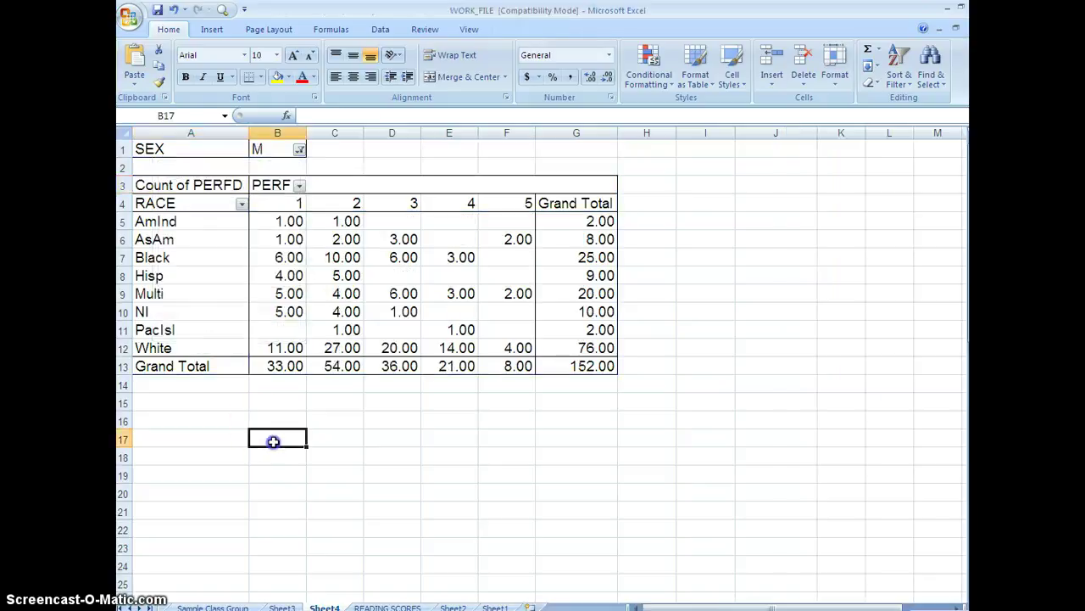
# - Reset the PivotTable's SEX filter to (All) so both sexes are included
pyautogui.click(300, 149)
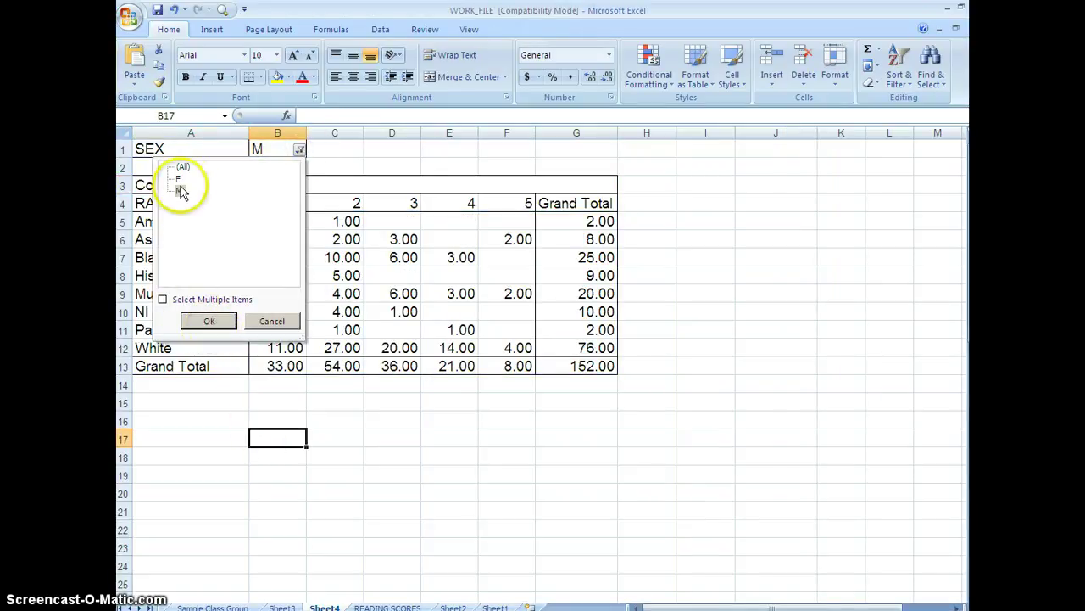
pyautogui.click(184, 164)
pyautogui.click(203, 322)
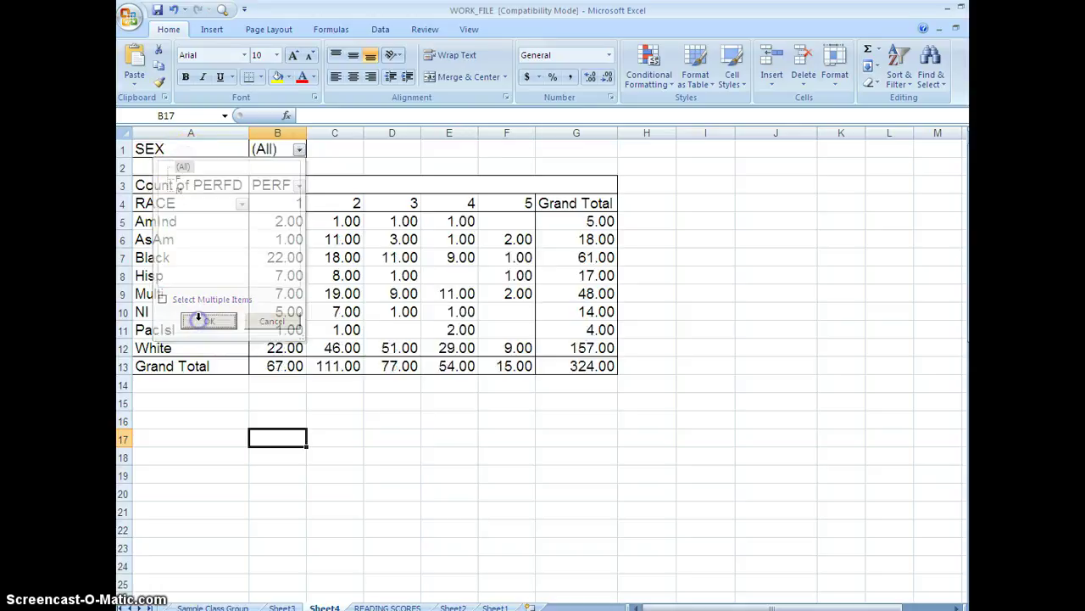
pyautogui.click(370, 434)
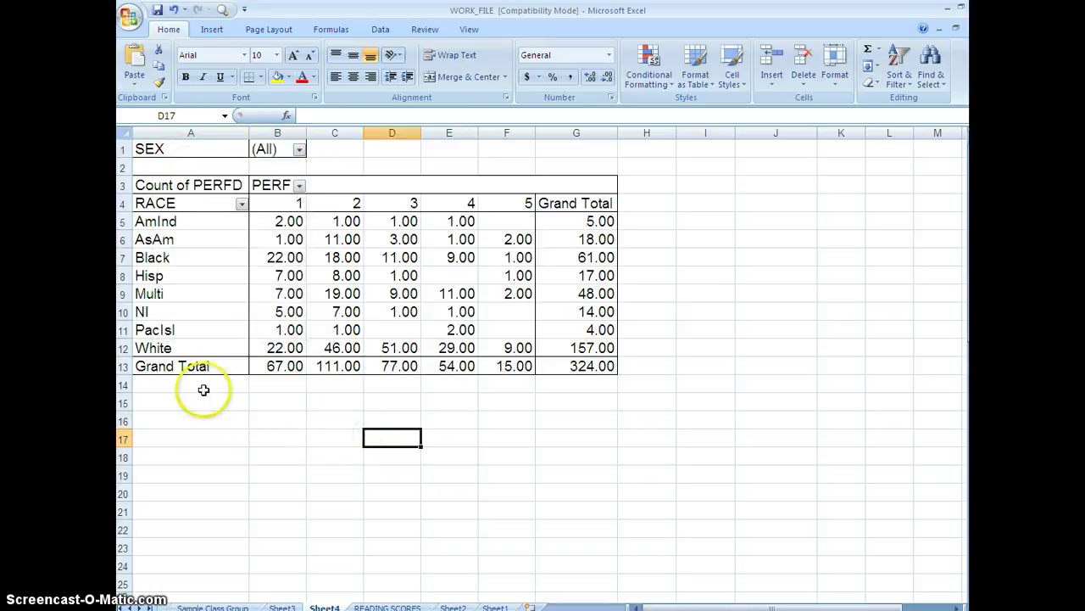